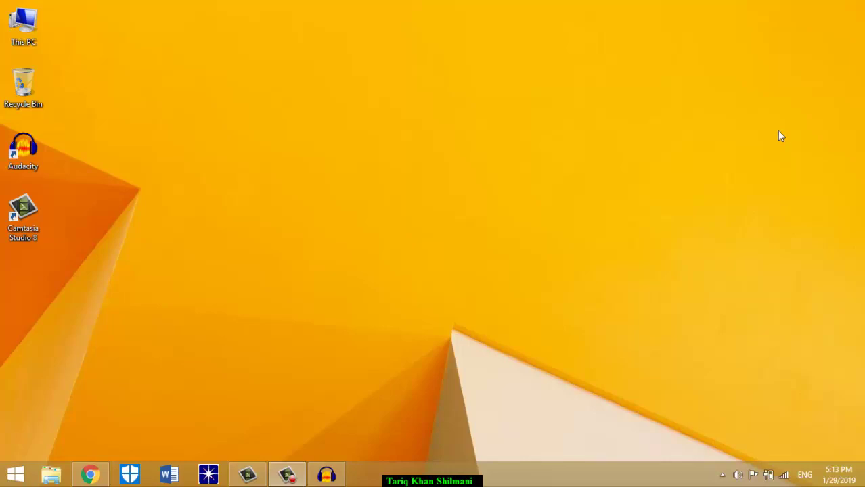
# Step: Launch Chrome, go to the ETEA website via 'etea', and show its NEW PROJECTS list
pyautogui.click(90, 475)
pyautogui.write('etea')
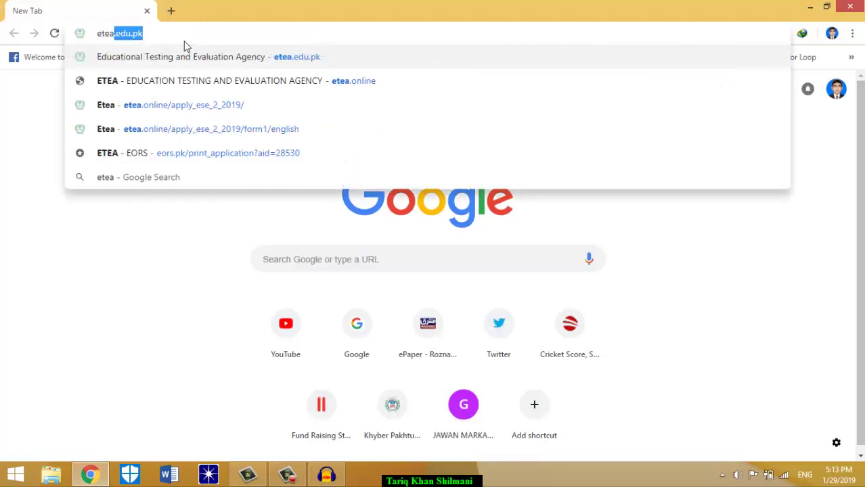
pyautogui.press('Return')
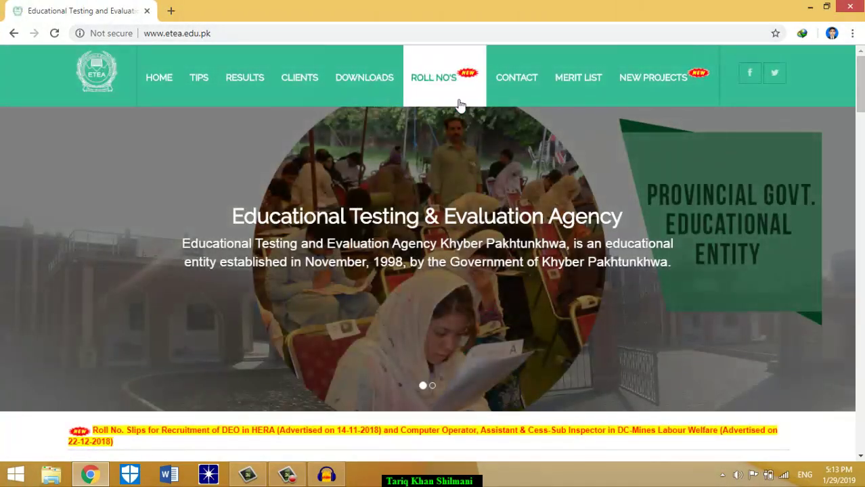
pyautogui.click(656, 80)
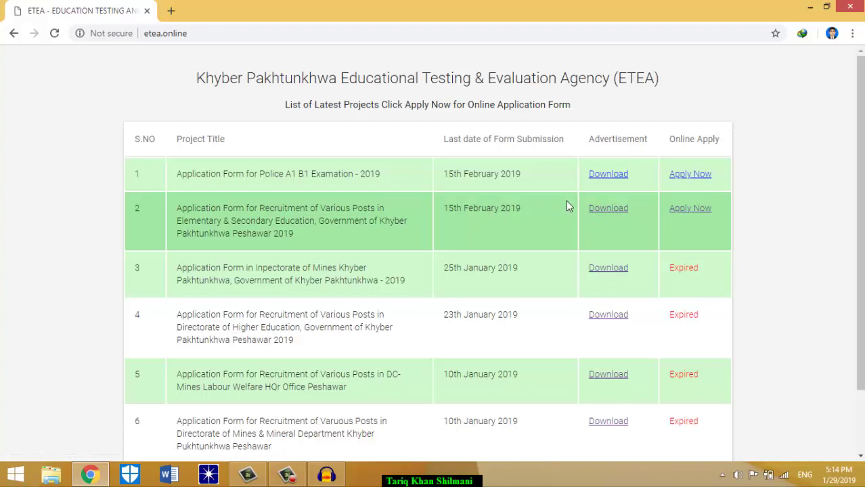
# Step: In the Elementary & Secondary Education project's Update School Preferences form, search applications by the applicant's CNIC
pyautogui.click(685, 209)
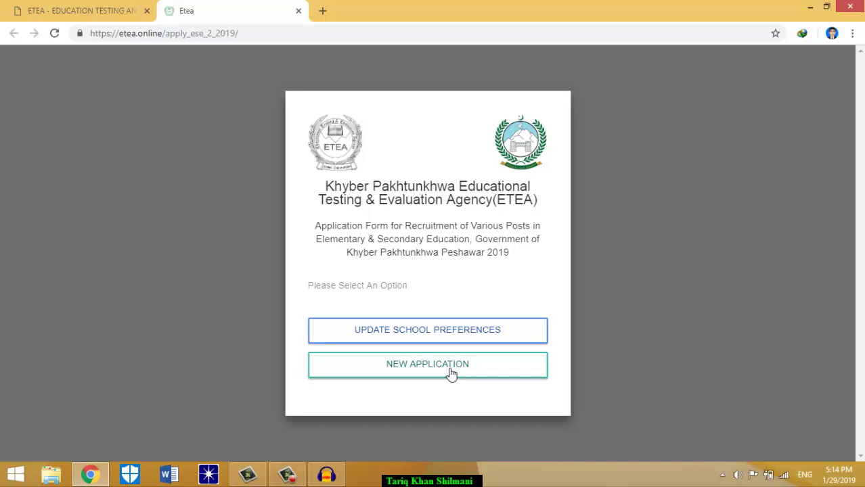
pyautogui.click(441, 331)
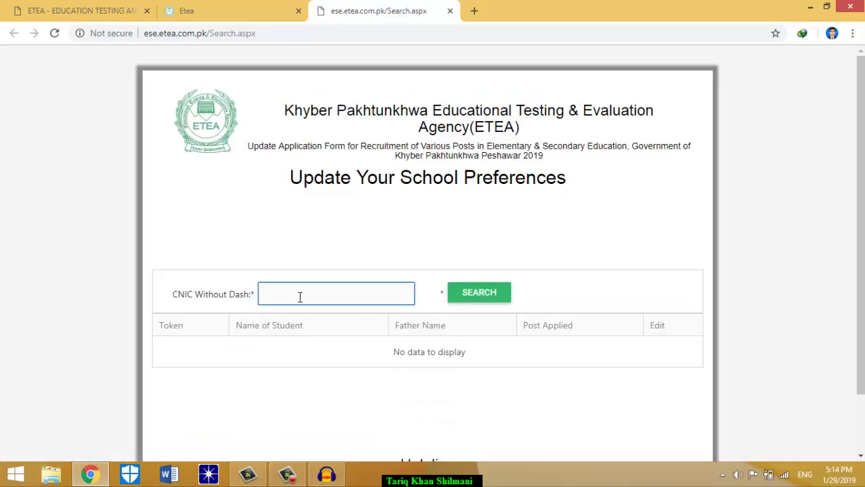
pyautogui.write('21')
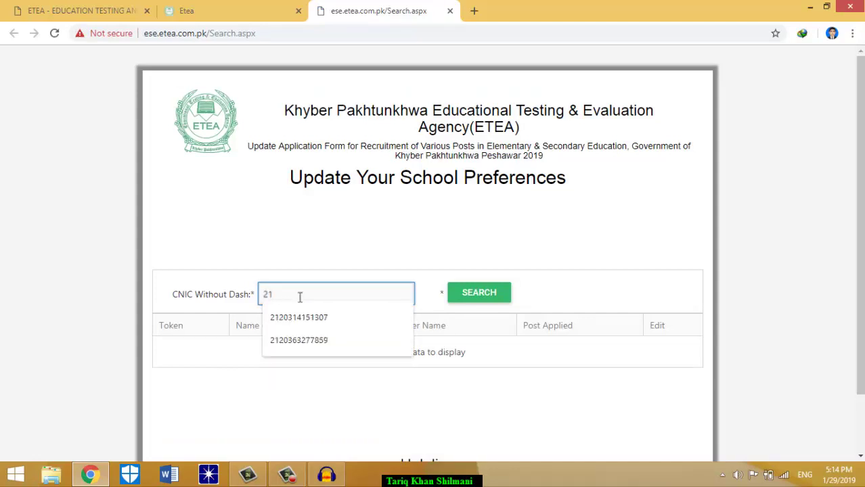
pyautogui.write('1')
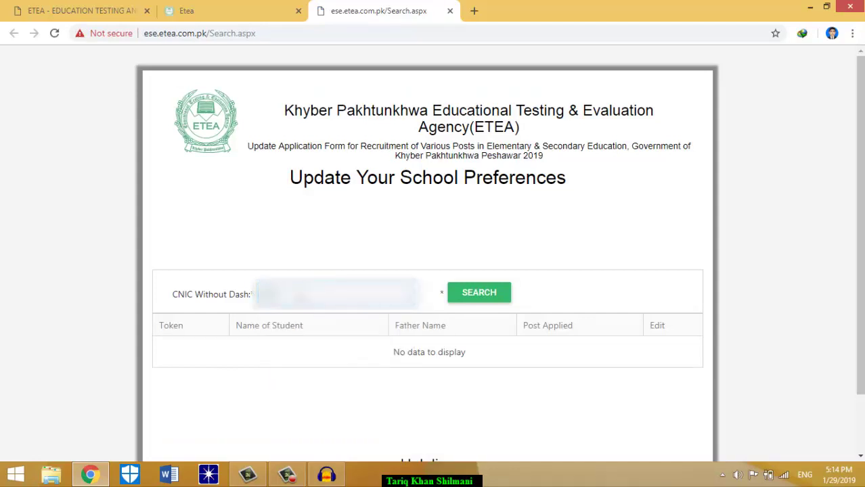
pyautogui.write('11')
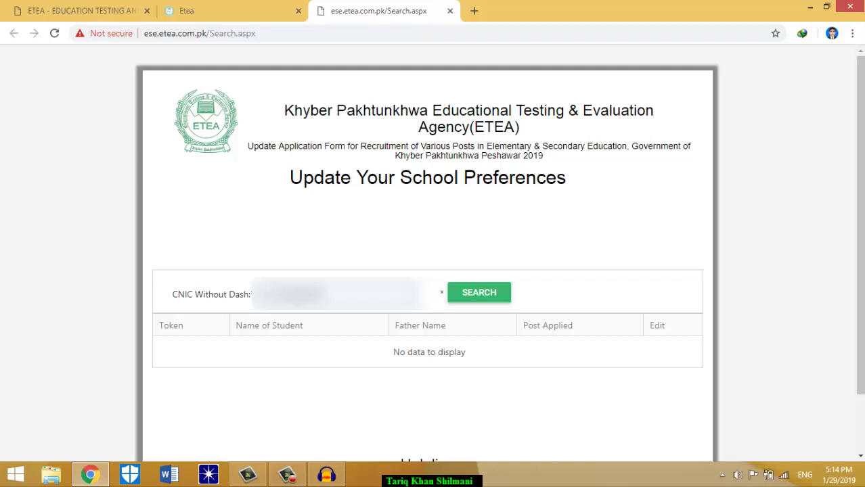
pyautogui.click(476, 302)
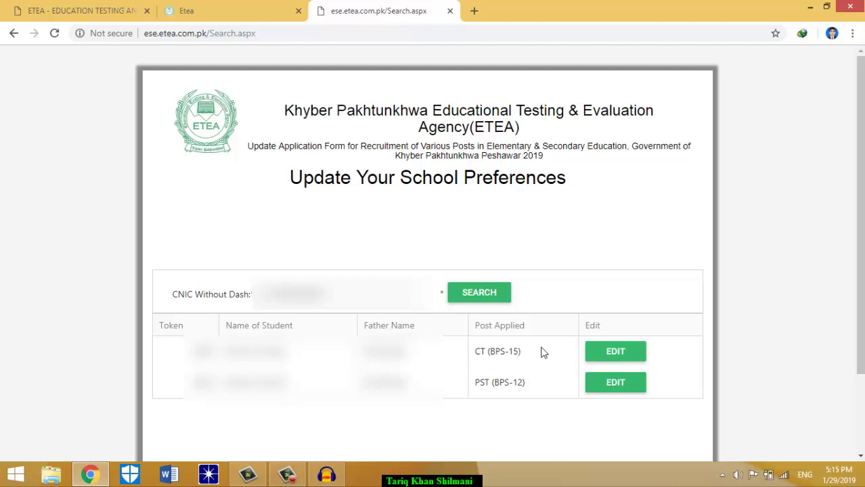
# Step: Edit the CT (BPS-15) application, then open the district-wise list of schools with vacant posts
pyautogui.click(616, 358)
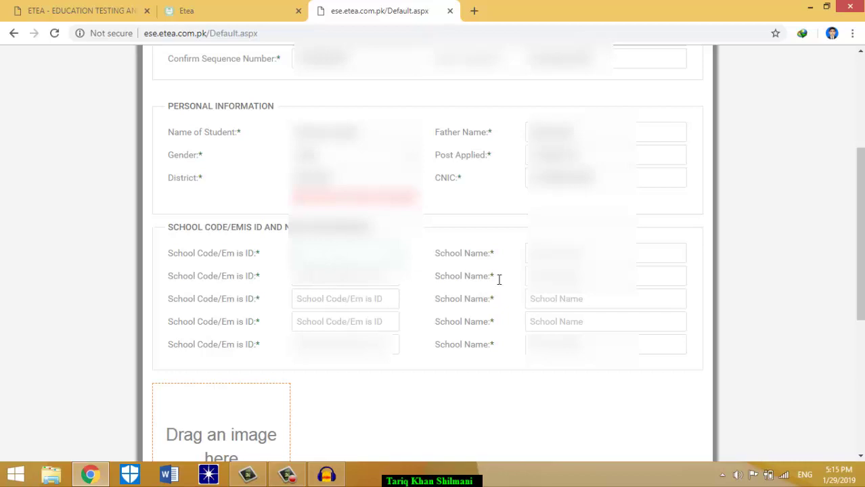
pyautogui.moveTo(857, 223); pyautogui.dragTo(856, 131)
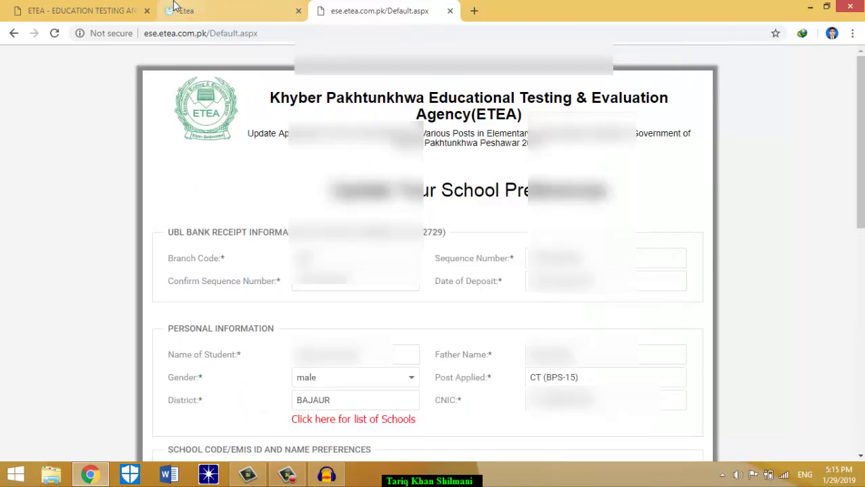
pyautogui.click(175, 8)
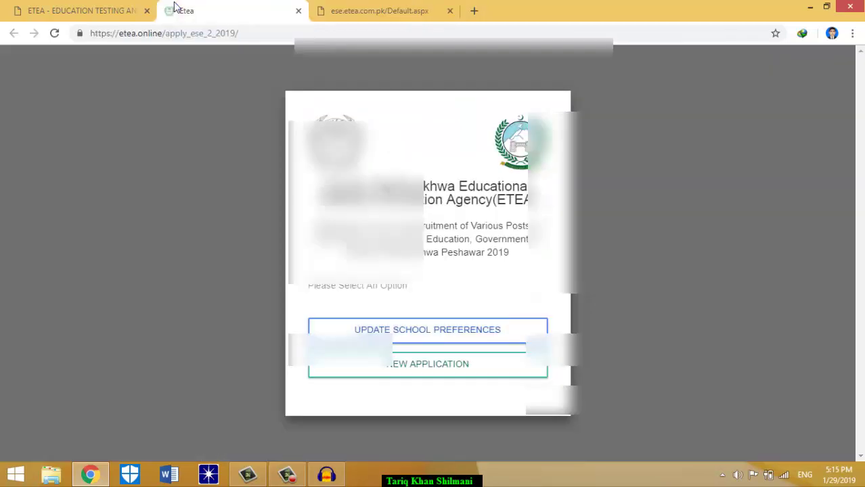
pyautogui.click(410, 331)
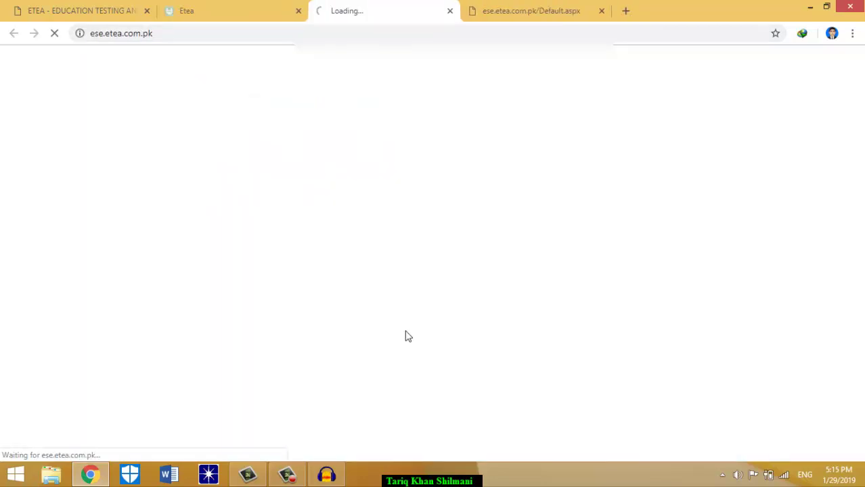
pyautogui.scroll(-3, 659, 225)
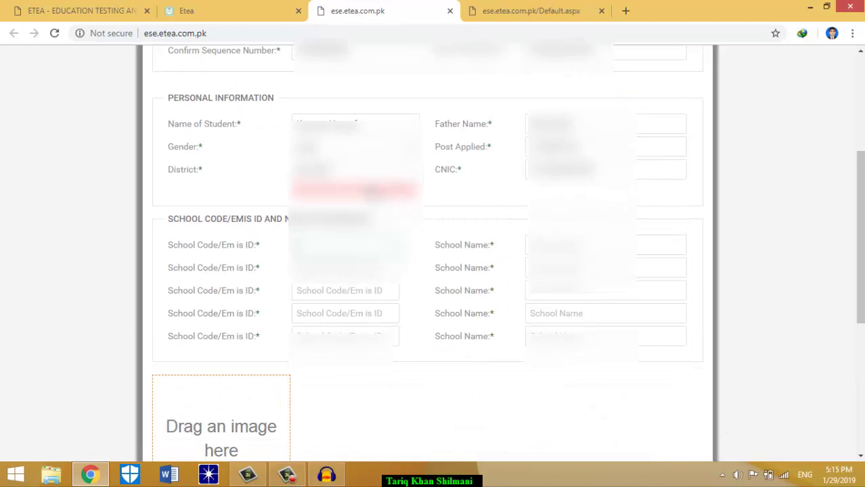
pyautogui.click(370, 192)
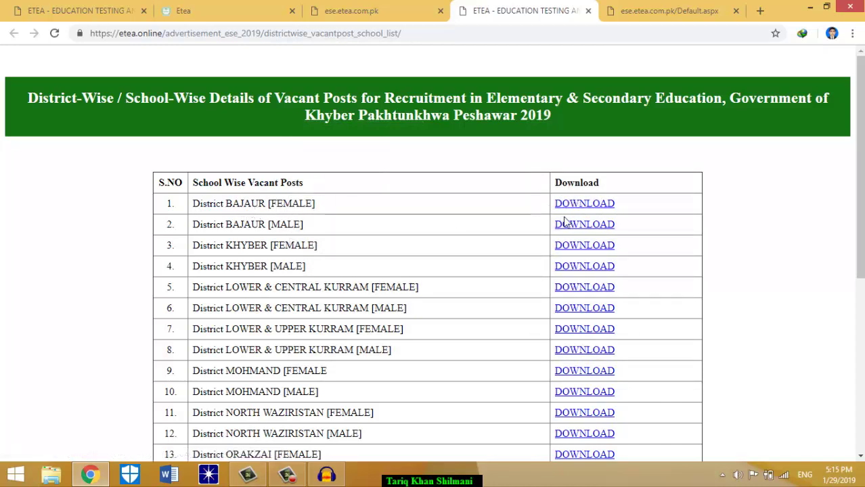
# Step: Download the District BAJAUR [MALE] vacant-posts PDF and open it
pyautogui.click(581, 226)
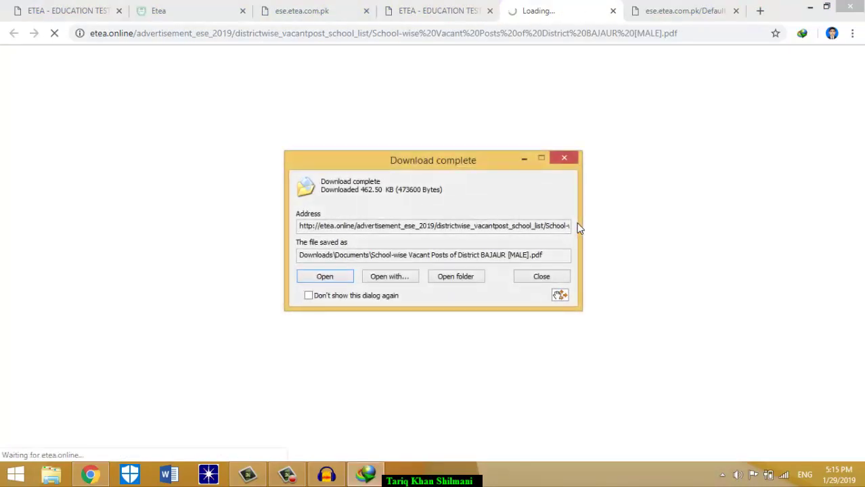
pyautogui.click(327, 277)
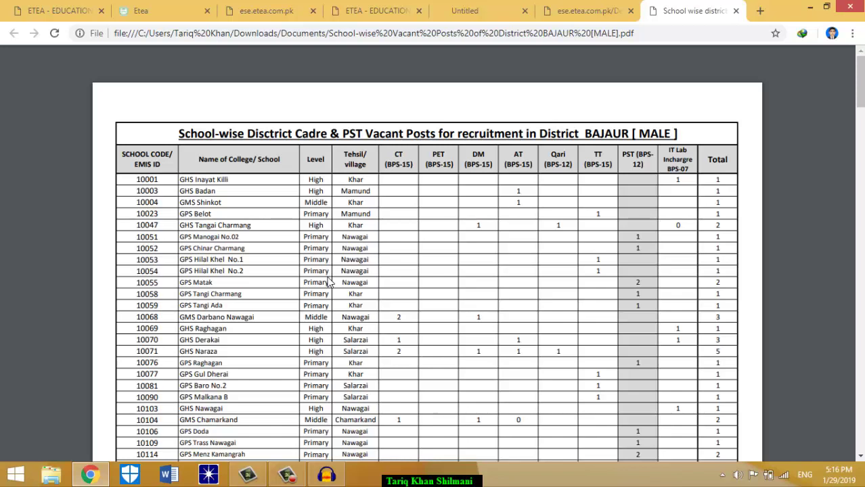
# Step: Find code 10068 in the BAJAUR PDF and select its school name, GMS Darbano Nawagai
pyautogui.hotkey('ctrl', 'f')
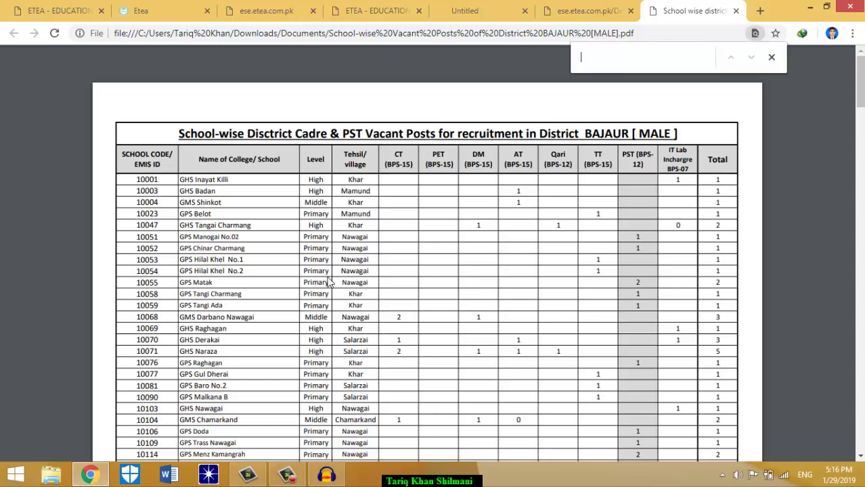
pyautogui.write('1')
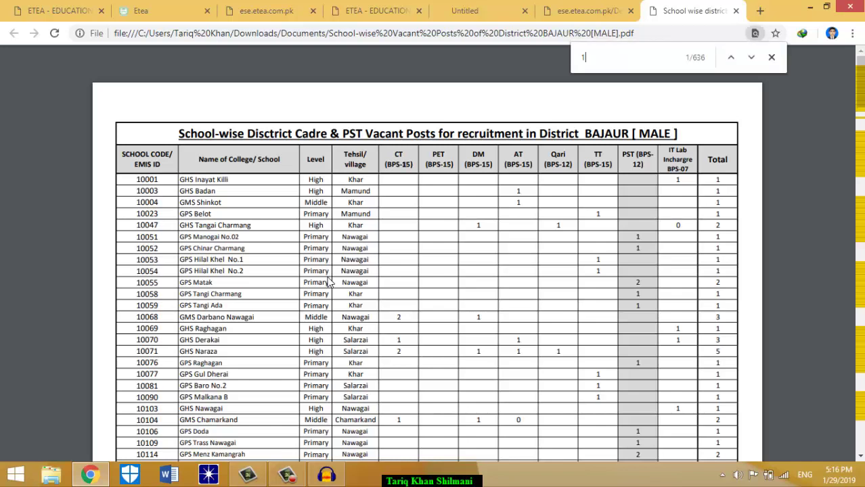
pyautogui.write('0068')
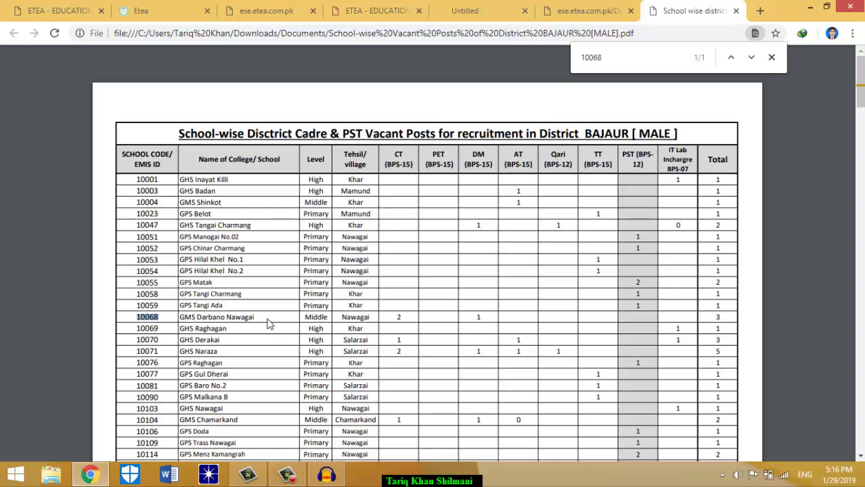
pyautogui.moveTo(265, 324); pyautogui.dragTo(187, 325)
pyautogui.hotkey('ctrl', 'c')
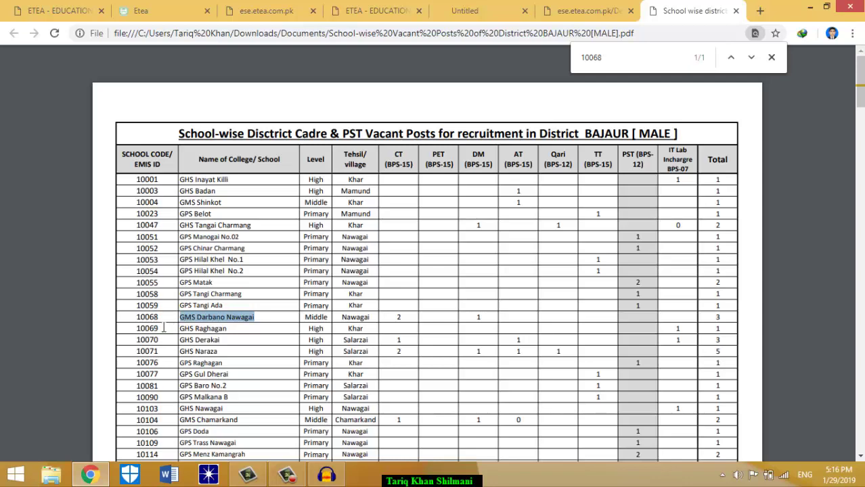
# Step: Enter code 10068 and name GMS Darbano Nawagai as the first school preference
pyautogui.click(258, 8)
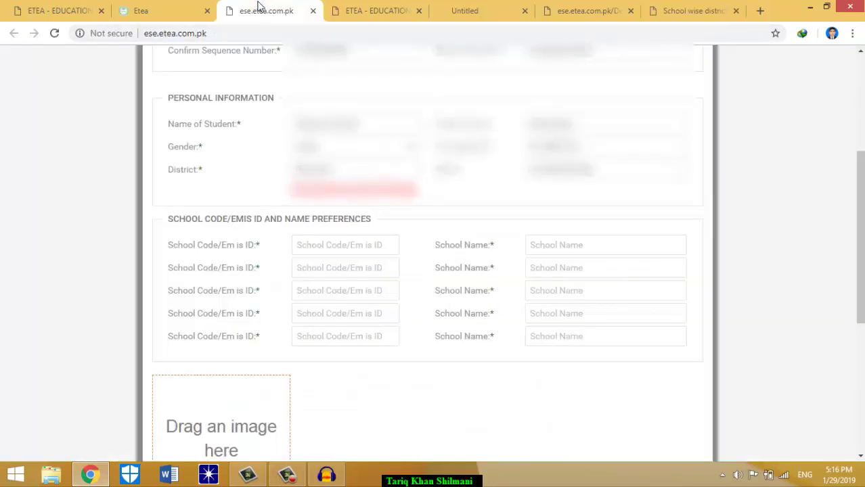
pyautogui.click(318, 248)
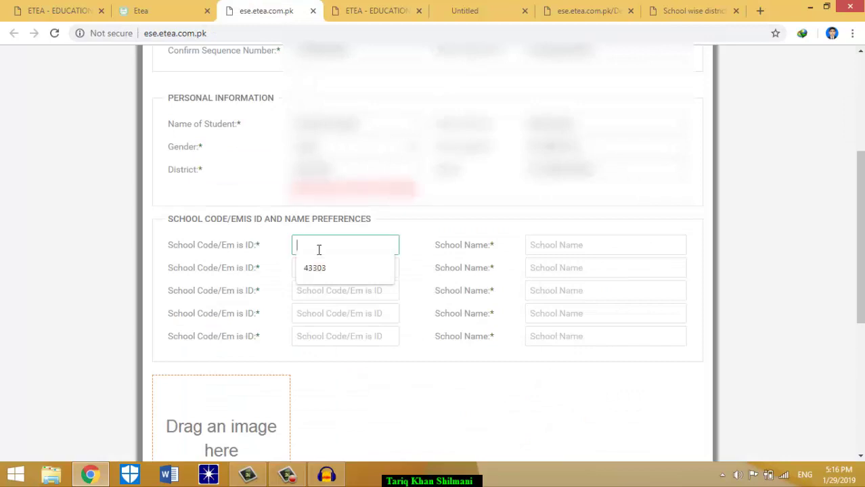
pyautogui.write('100')
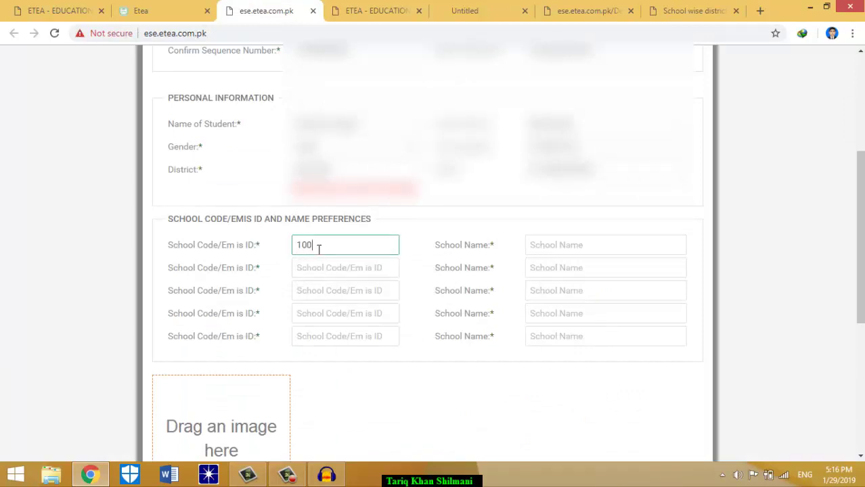
pyautogui.write('68')
pyautogui.click(564, 248)
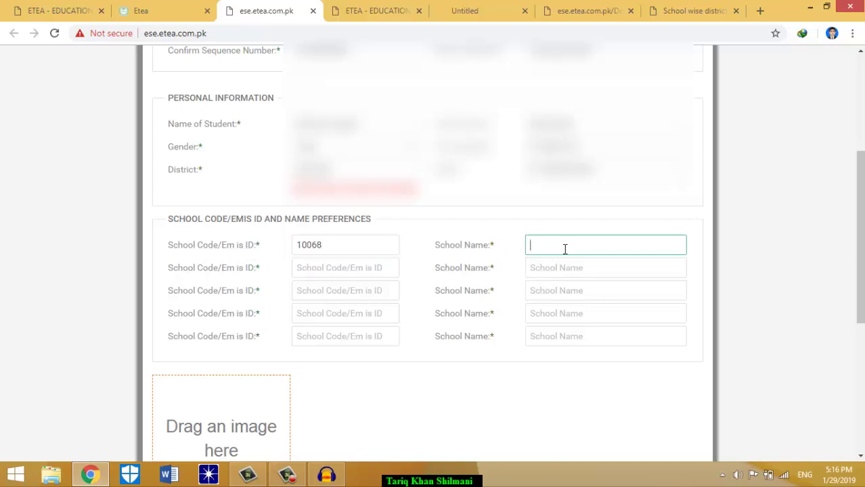
pyautogui.hotkey('ctrl', 'v')
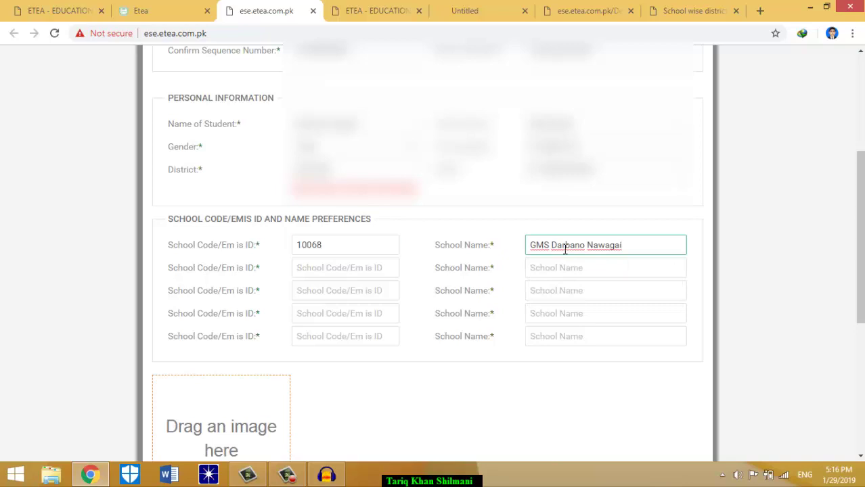
# Step: Return from the form to the BAJAUR vacant-posts PDF
pyautogui.click(354, 269)
pyautogui.click(586, 9)
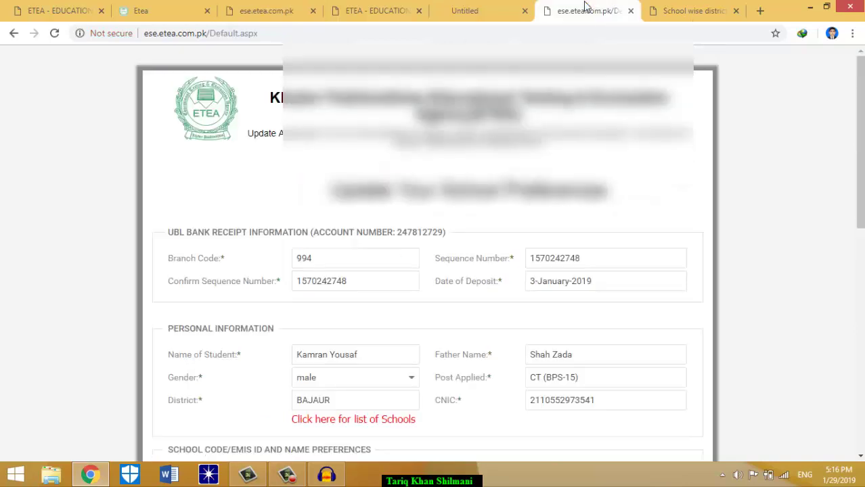
pyautogui.click(676, 10)
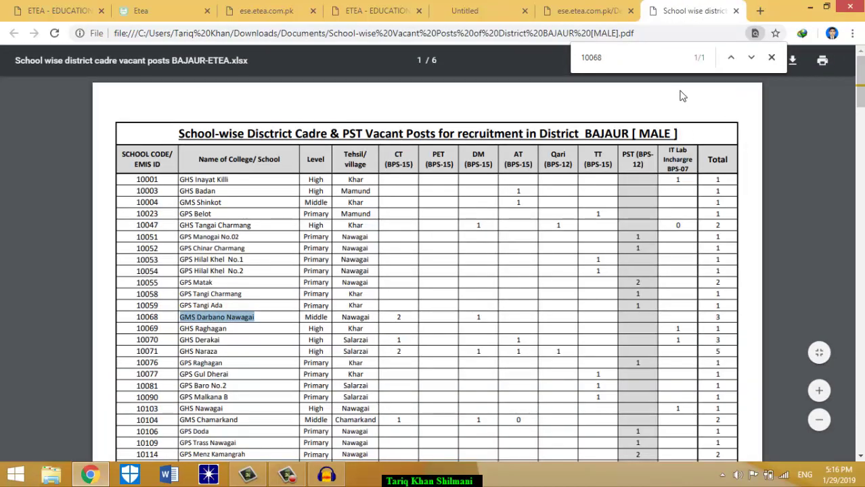
# Step: Look up 10133 in the PDF and enter it with GHS Loi Sam as the second preference
pyautogui.press('BackSpace')
pyautogui.press('BackSpace')
pyautogui.press('BackSpace')
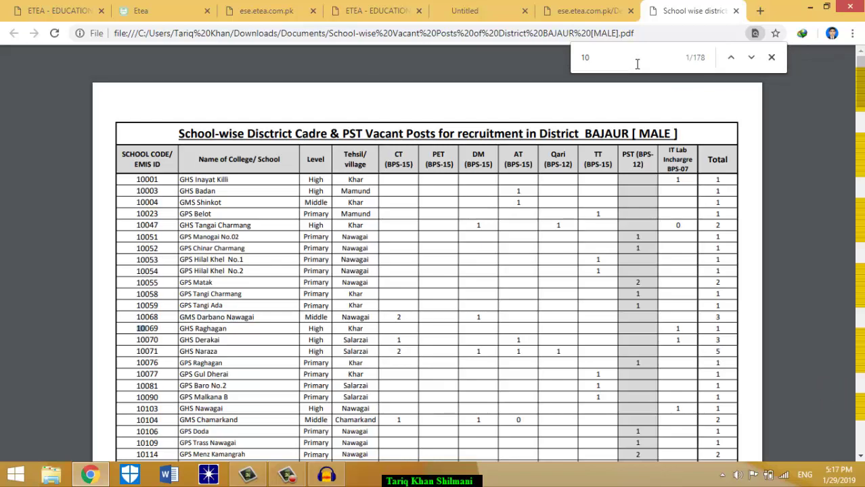
pyautogui.write('1')
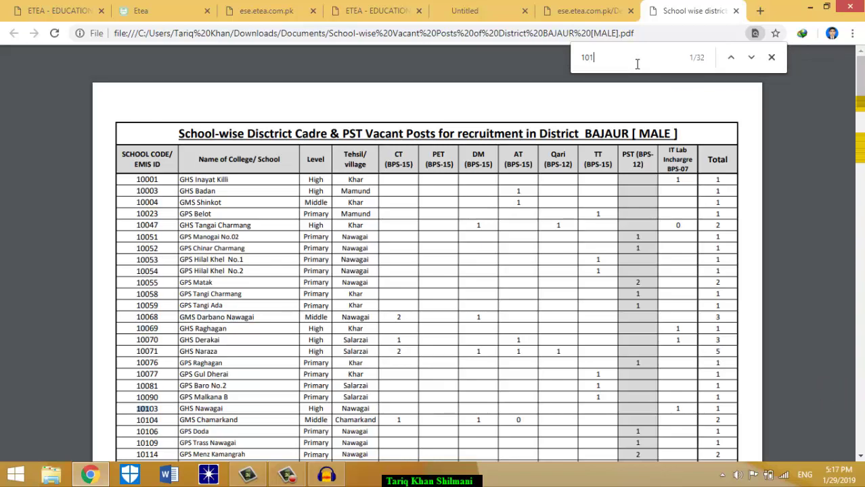
pyautogui.write('33')
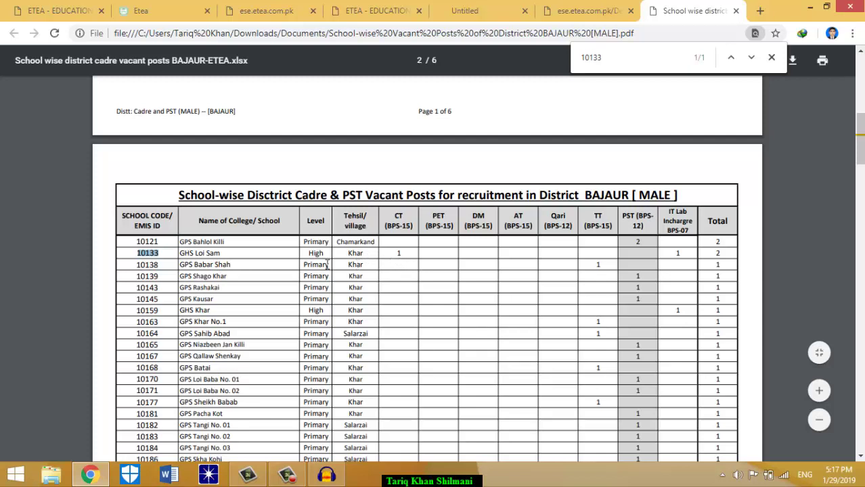
pyautogui.moveTo(232, 258); pyautogui.dragTo(185, 261)
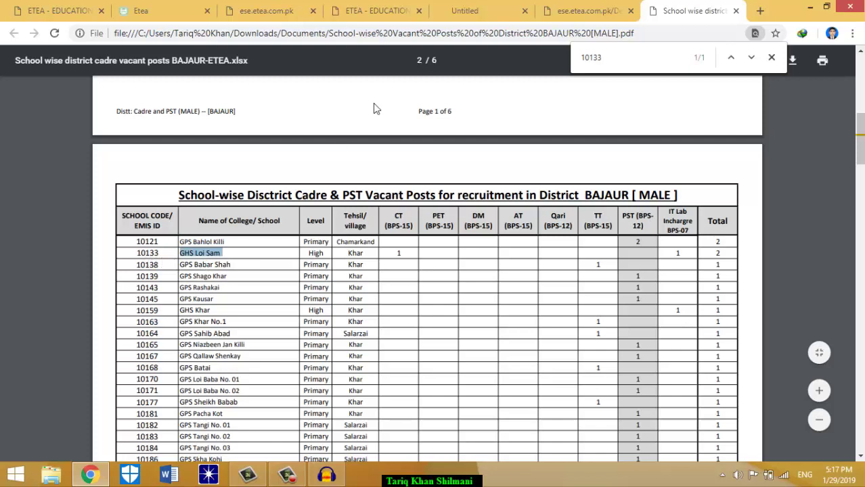
pyautogui.click(256, 5)
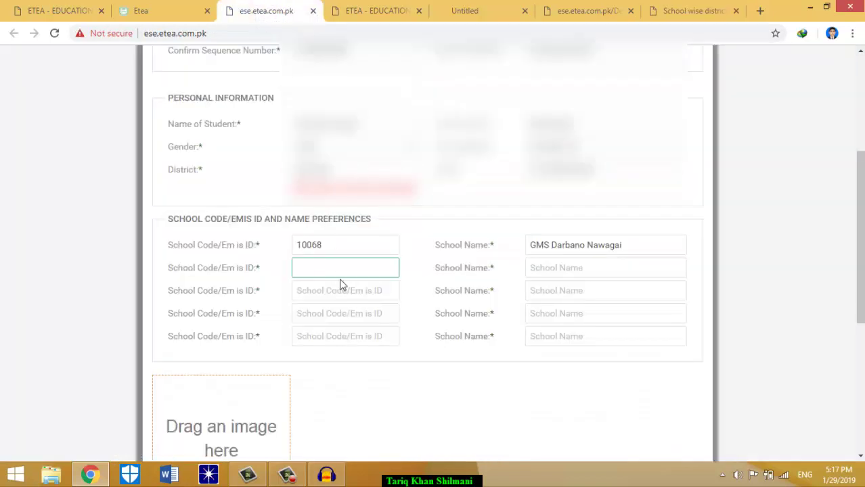
pyautogui.write('10133')
pyautogui.click(548, 269)
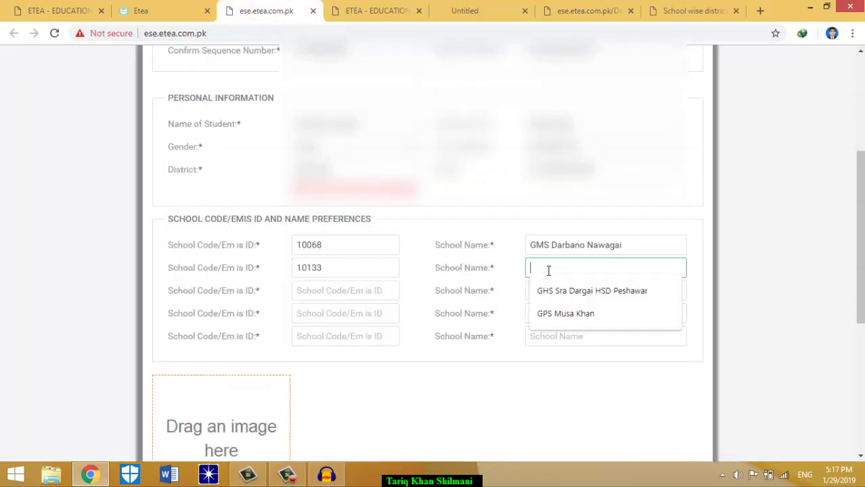
pyautogui.write('GHS Loi Sam')
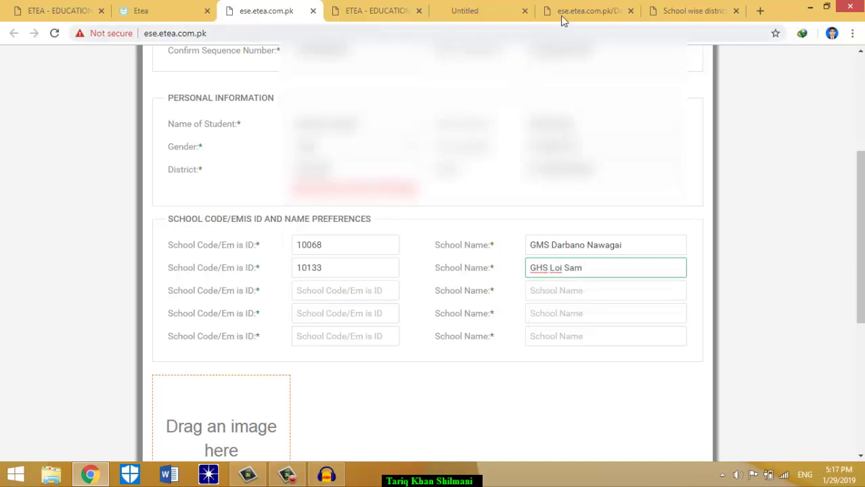
pyautogui.click(680, 10)
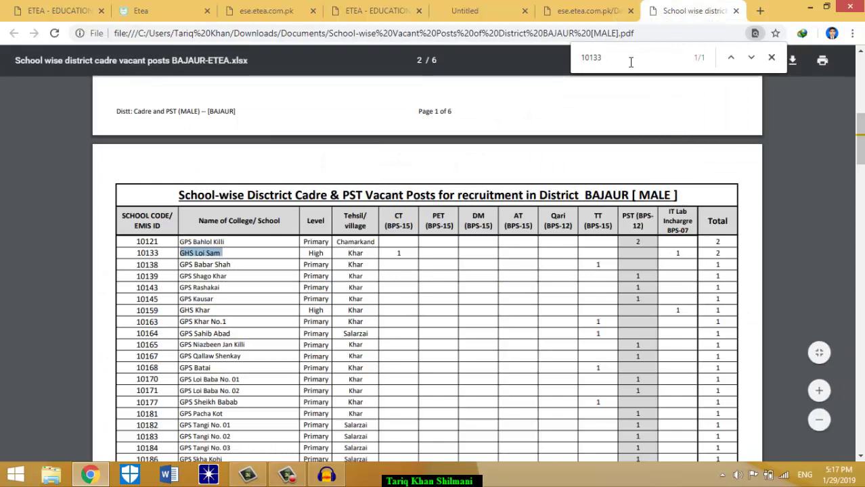
pyautogui.press('BackSpace')
pyautogui.press('BackSpace')
pyautogui.press('BackSpace')
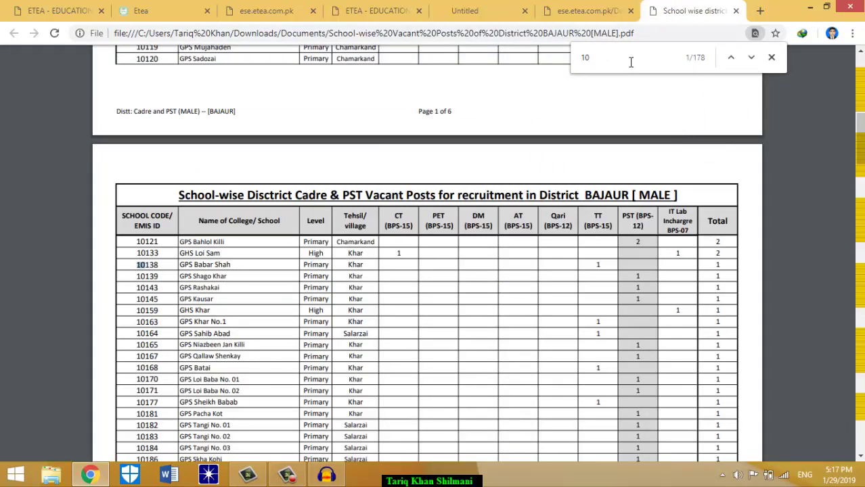
# Step: Look up 10261 in the PDF and enter it with GHS Zoor Bandar as the third preference
pyautogui.write('2')
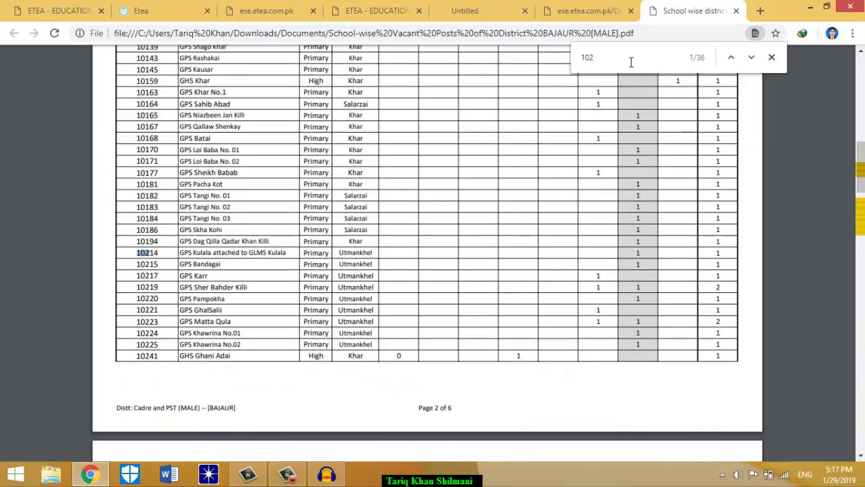
pyautogui.write('61')
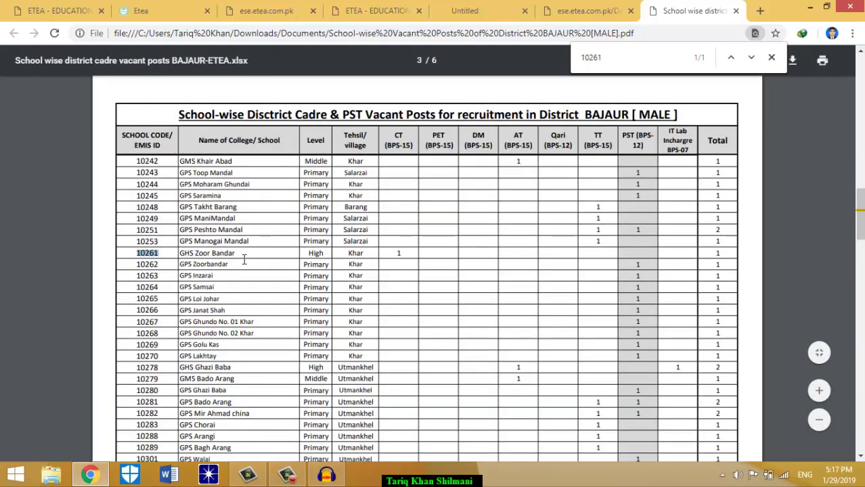
pyautogui.moveTo(237, 255); pyautogui.dragTo(190, 258)
pyautogui.hotkey('ctrl', 'c')
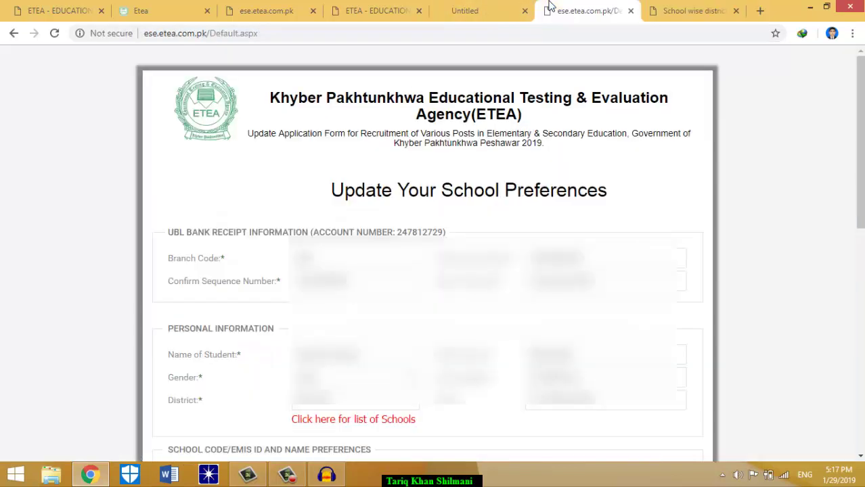
pyautogui.click(582, 11)
pyautogui.click(338, 8)
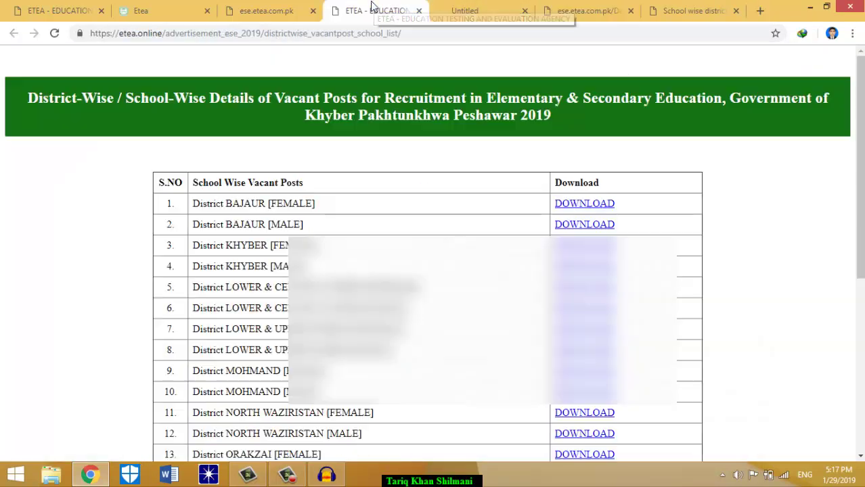
pyautogui.click(302, 10)
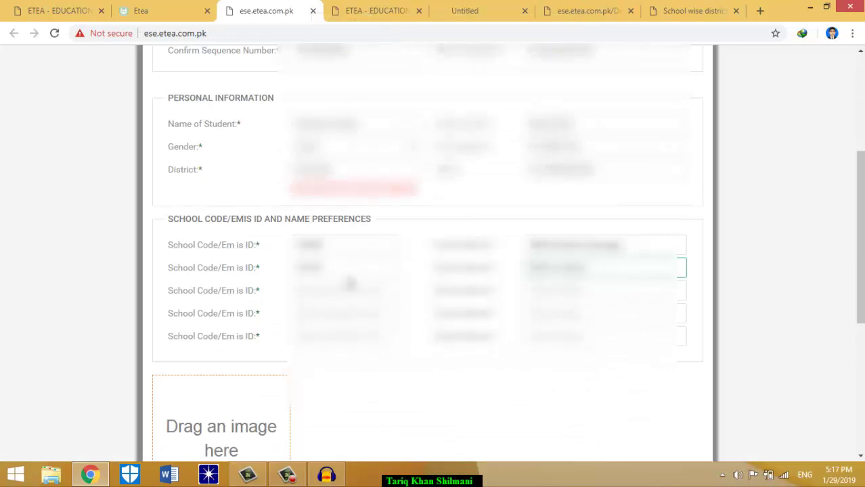
pyautogui.click(313, 296)
pyautogui.write('1')
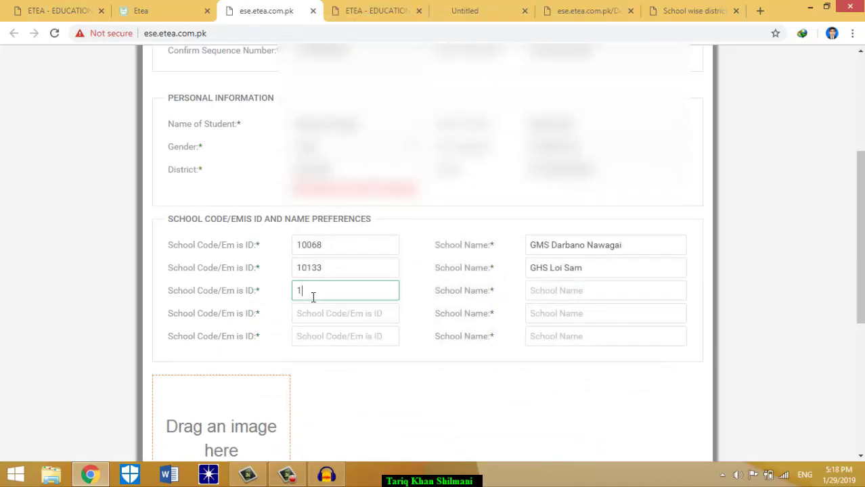
pyautogui.write('0261')
pyautogui.click(565, 299)
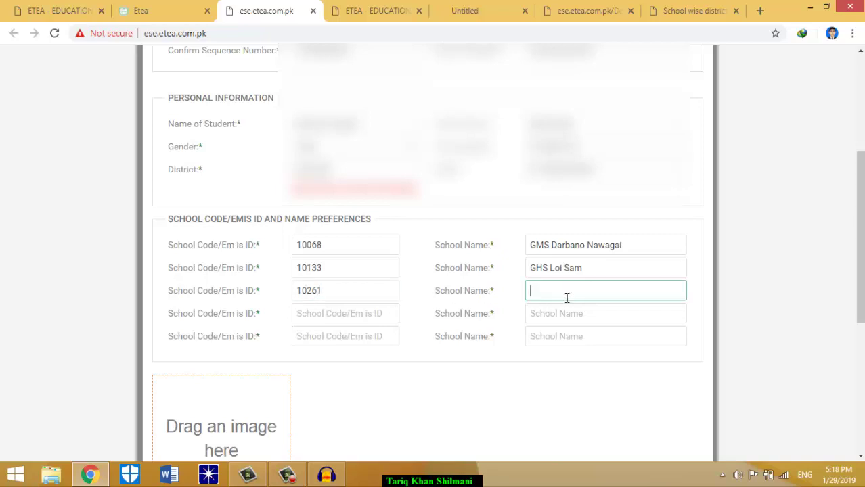
pyautogui.hotkey('ctrl', 'v')
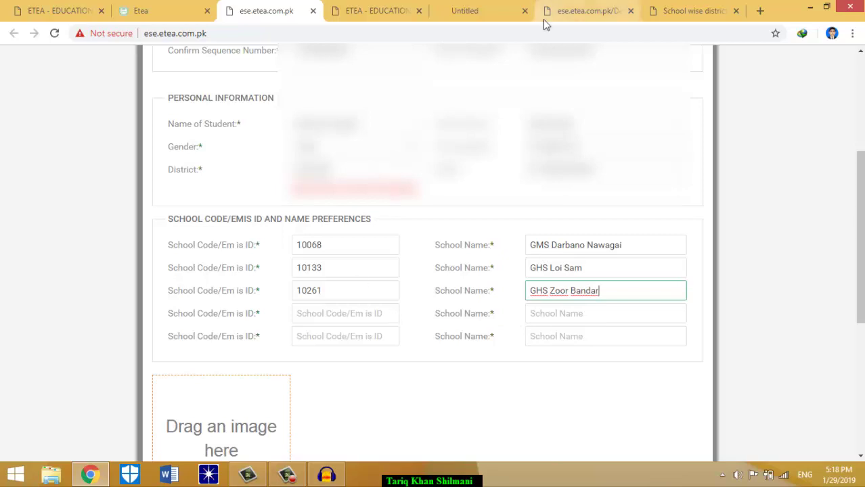
pyautogui.click(678, 8)
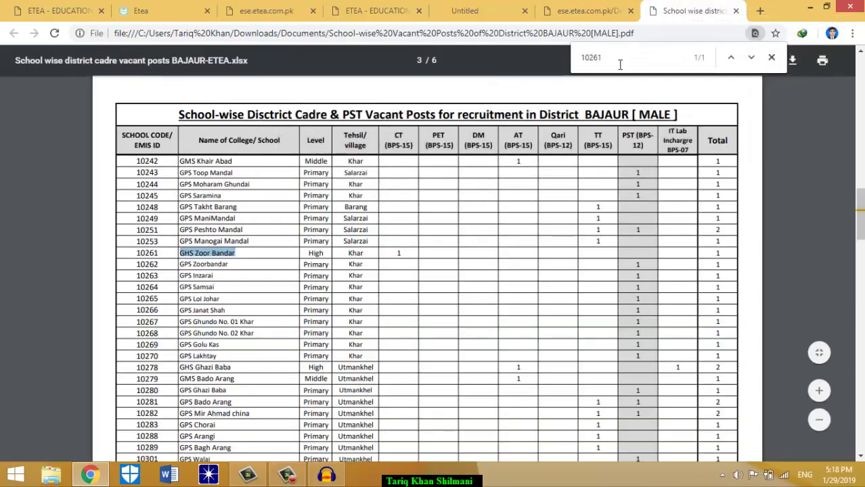
# Step: Look up 10622 in the PDF and enter it with GMS Lara banda as the fourth preference
pyautogui.press('BackSpace')
pyautogui.press('BackSpace')
pyautogui.press('BackSpace')
pyautogui.press('BackSpace')
pyautogui.press('BackSpace')
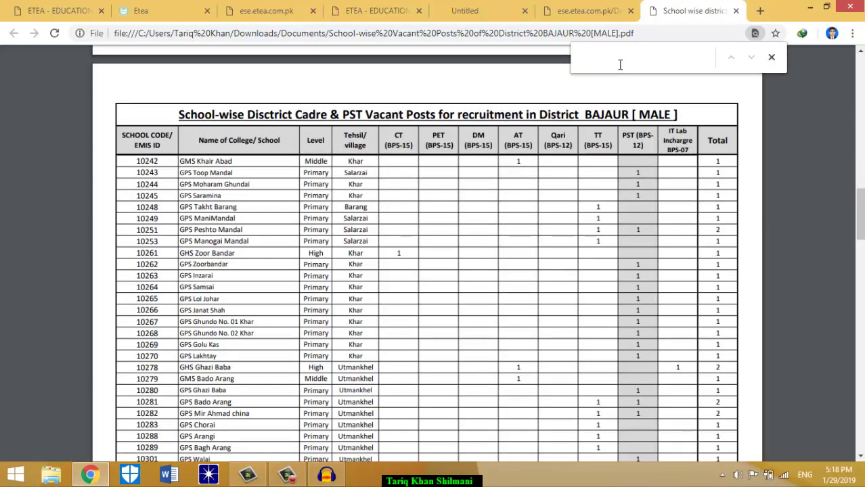
pyautogui.write('10')
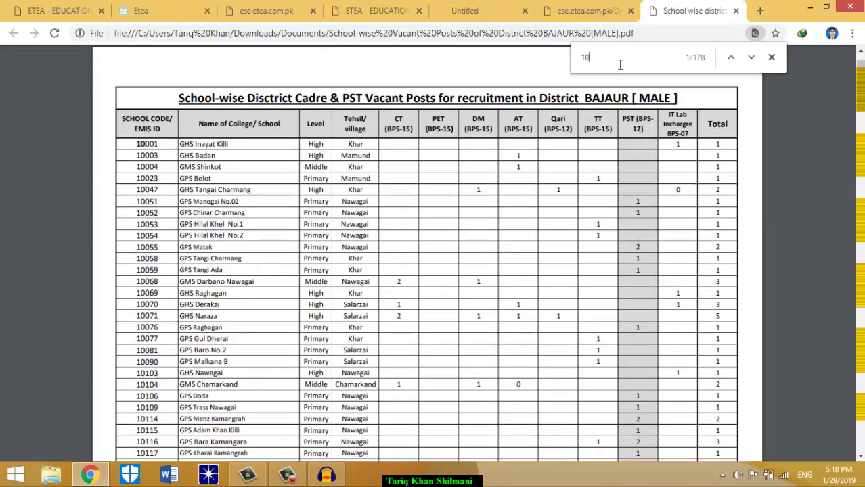
pyautogui.write('622')
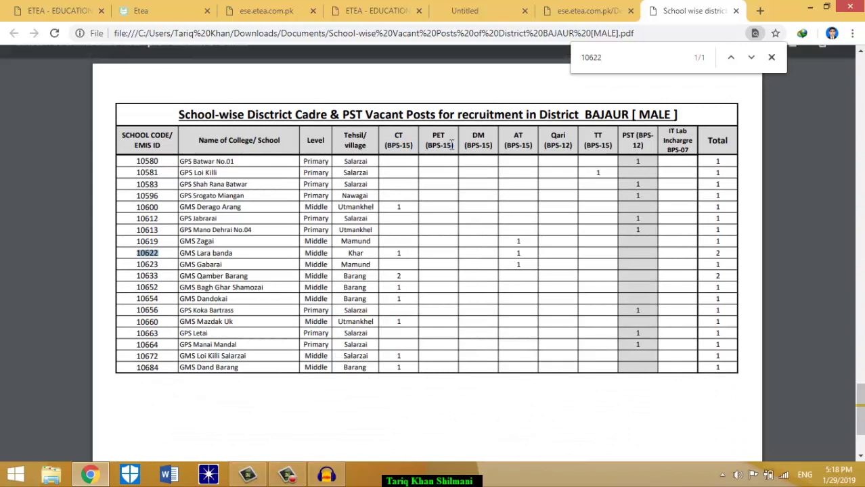
pyautogui.moveTo(241, 254); pyautogui.dragTo(188, 261)
pyautogui.hotkey('ctrl', 'c')
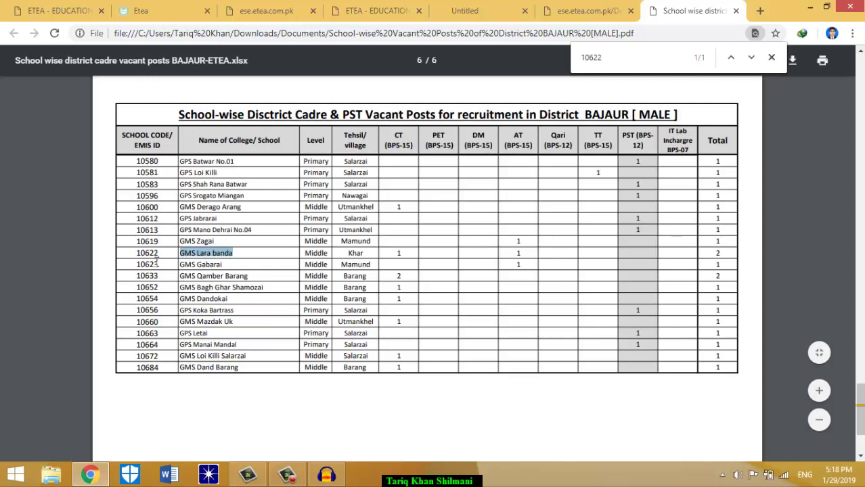
pyautogui.click(253, 11)
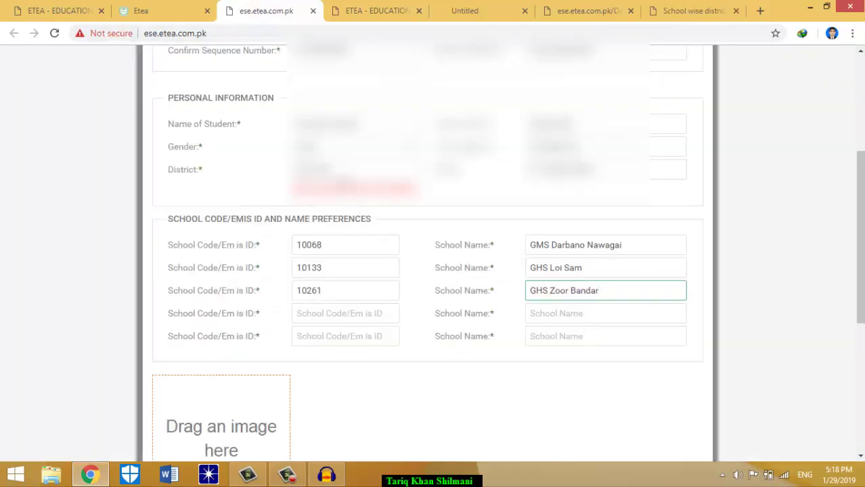
pyautogui.click(318, 314)
pyautogui.write('1')
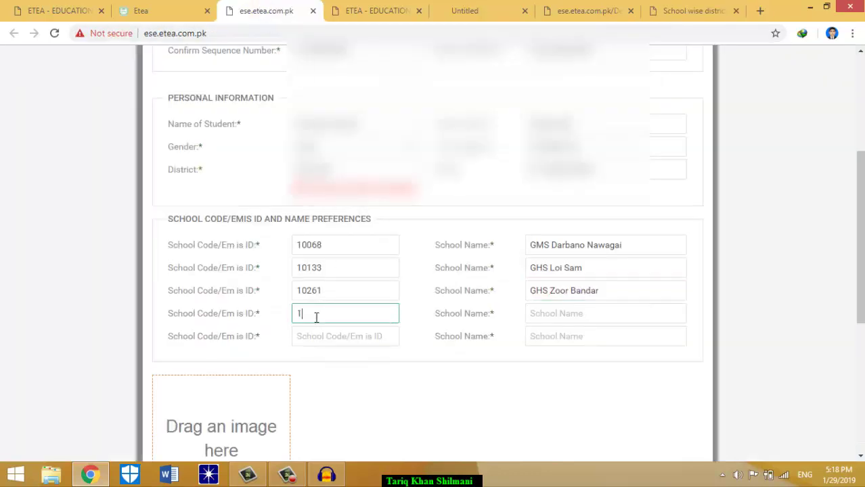
pyautogui.write('0622')
pyautogui.click(573, 318)
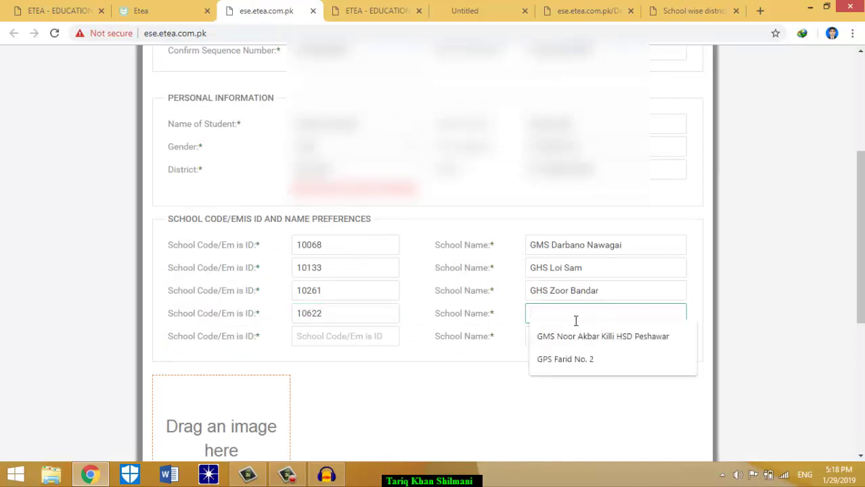
pyautogui.hotkey('ctrl', 'v')
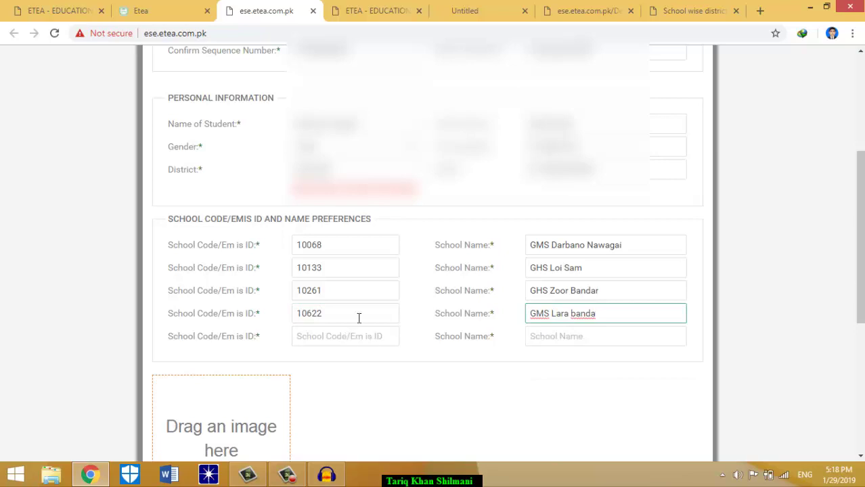
pyautogui.click(667, 8)
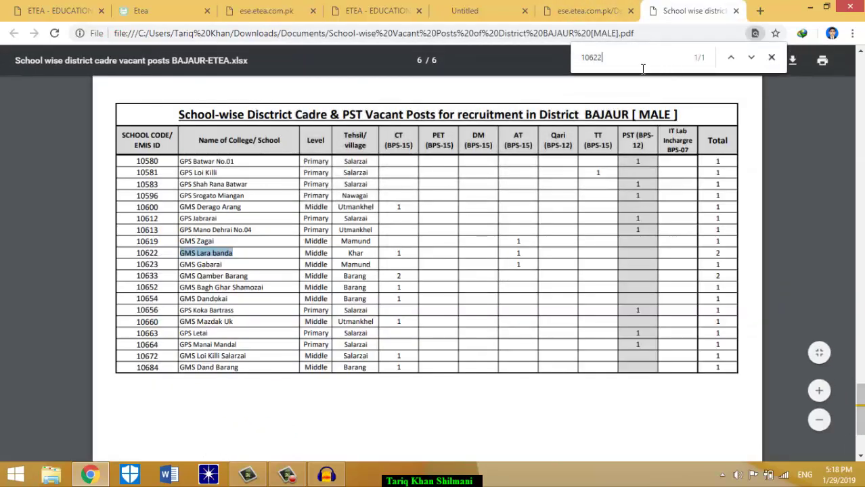
# Step: Look up 10337 in the PDF and enter it with GMS Halki Charmang as the fifth preference
pyautogui.press('BackSpace')
pyautogui.press('BackSpace')
pyautogui.press('BackSpace')
pyautogui.press('BackSpace')
pyautogui.press('BackSpace')
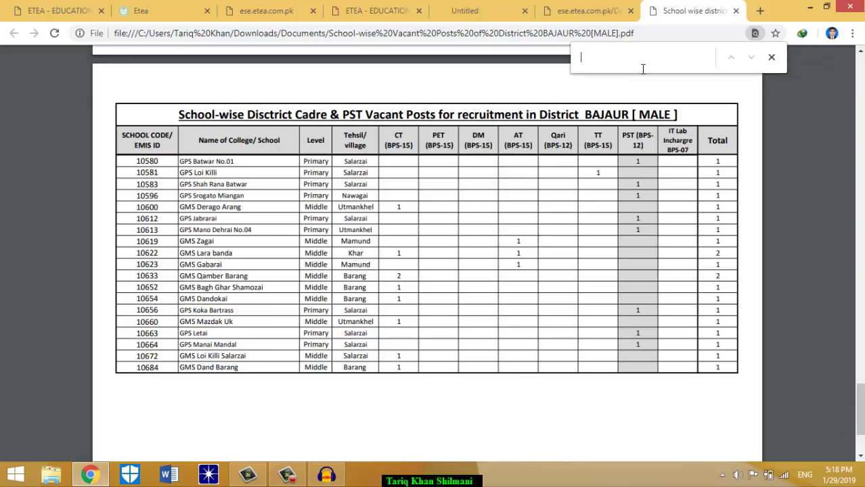
pyautogui.write('103')
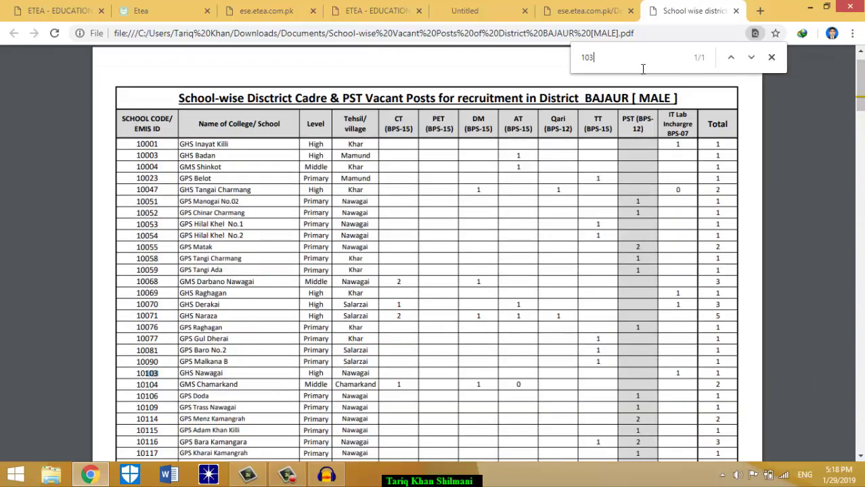
pyautogui.write('37')
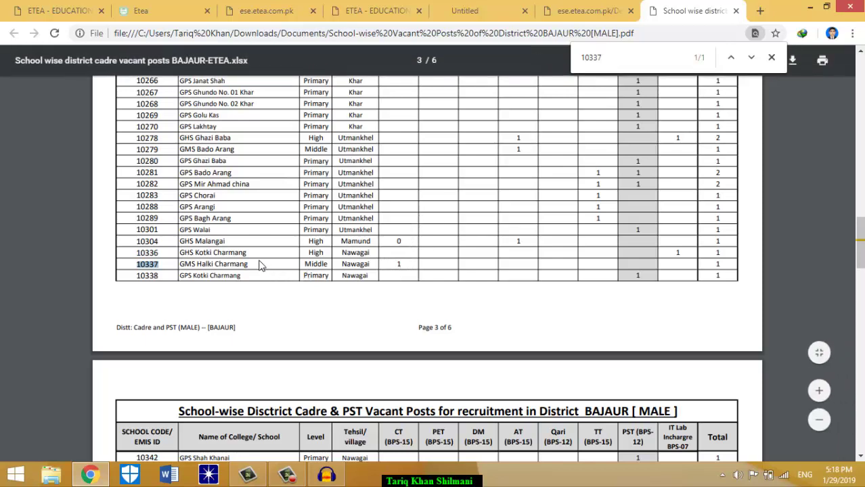
pyautogui.moveTo(256, 266); pyautogui.dragTo(187, 270)
pyautogui.hotkey('ctrl', 'c')
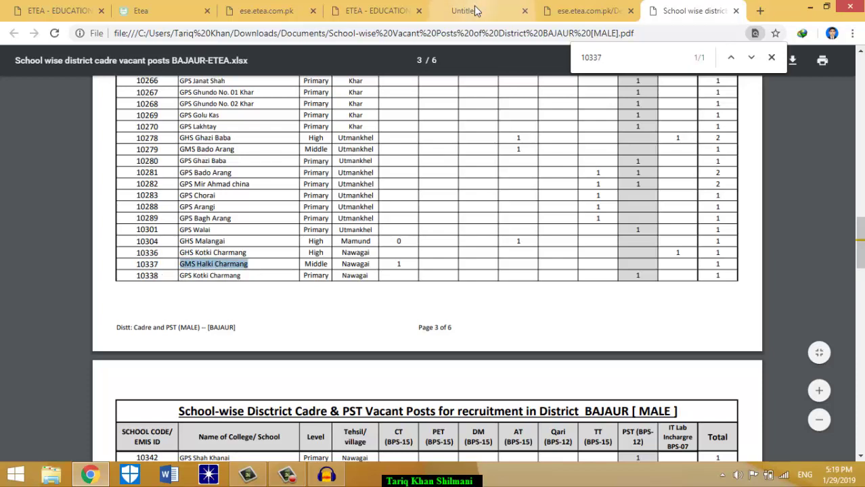
pyautogui.click(270, 9)
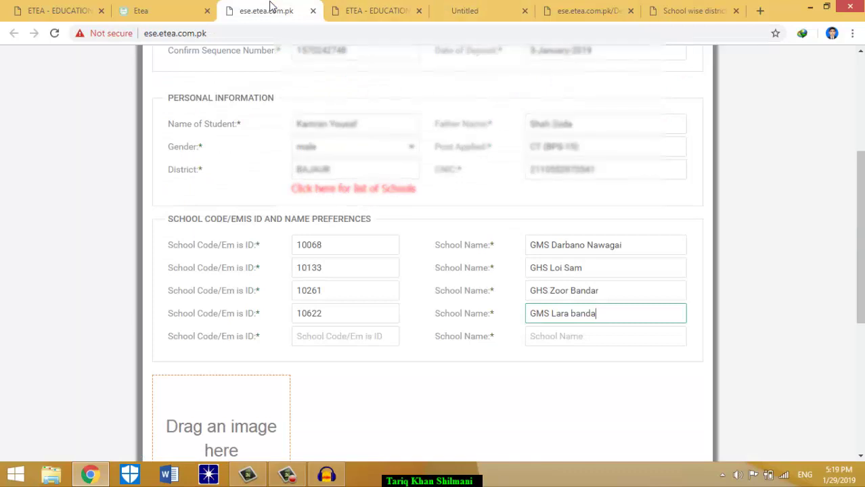
pyautogui.click(322, 338)
pyautogui.write('10')
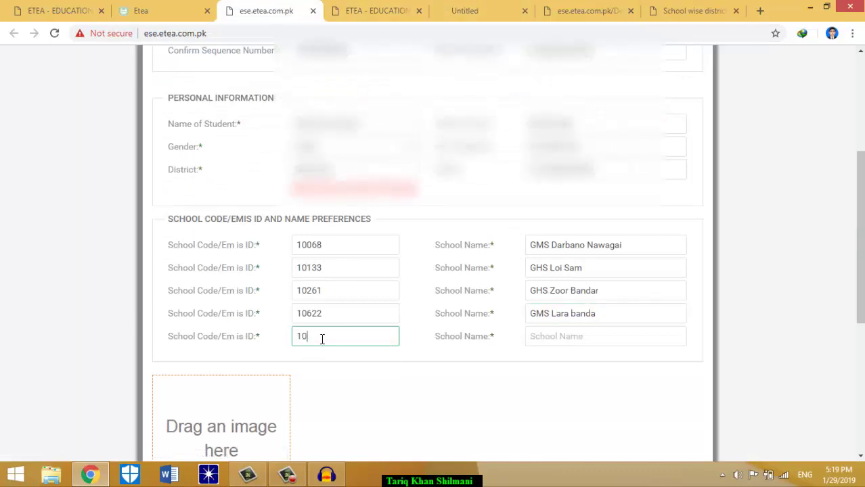
pyautogui.write('337')
pyautogui.click(554, 338)
pyautogui.hotkey('ctrl', 'v')
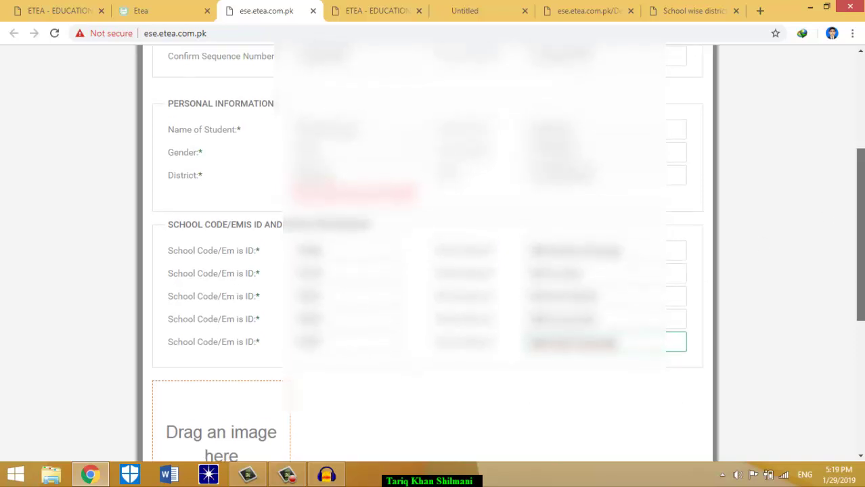
pyautogui.moveTo(860, 221); pyautogui.dragTo(860, 124)
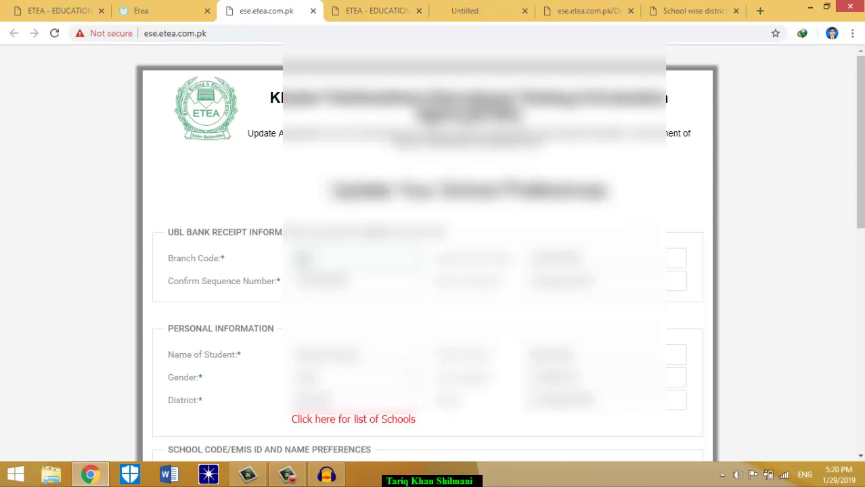
# Step: Download the applicant's photo kamra.jpg and scroll to the image upload area above UPDATE
pyautogui.click(303, 258)
pyautogui.scroll(-1, 860, 169)
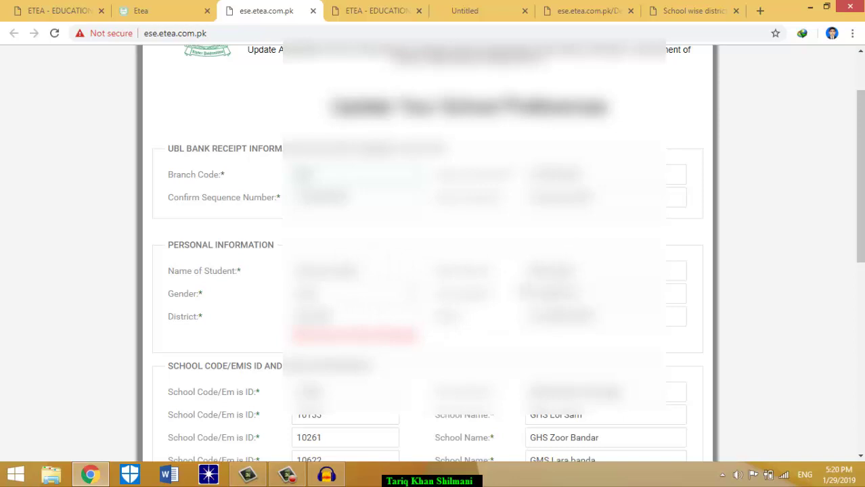
pyautogui.click(411, 293)
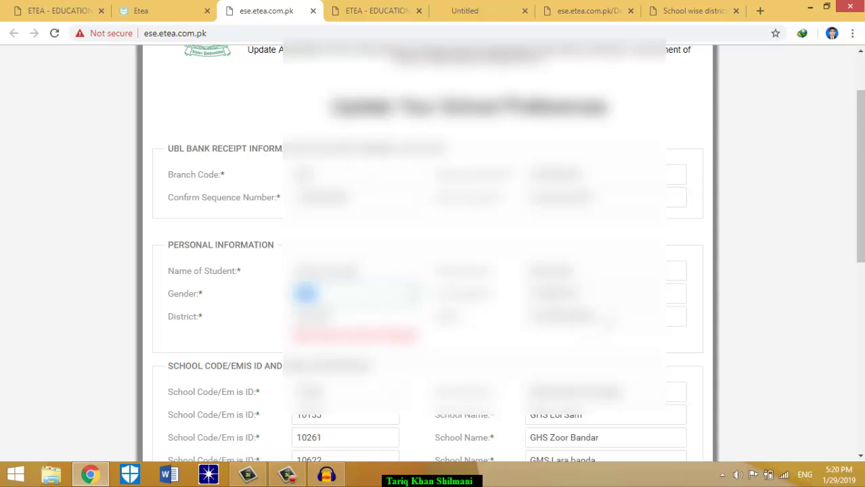
pyautogui.scroll(-1, 443, 313)
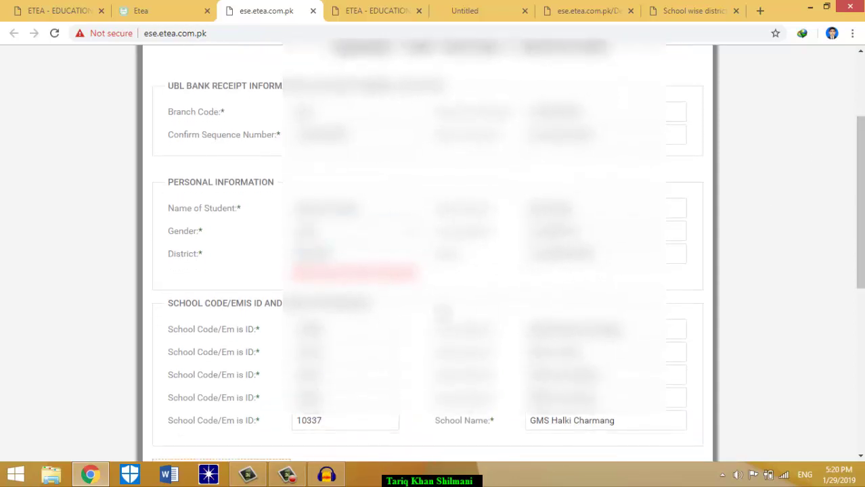
pyautogui.scroll(1, 859, 203)
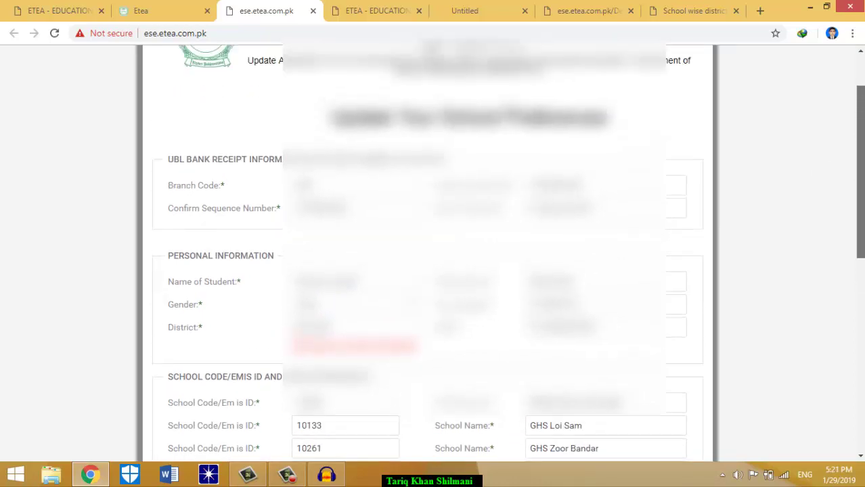
pyautogui.scroll(1, 433, 251)
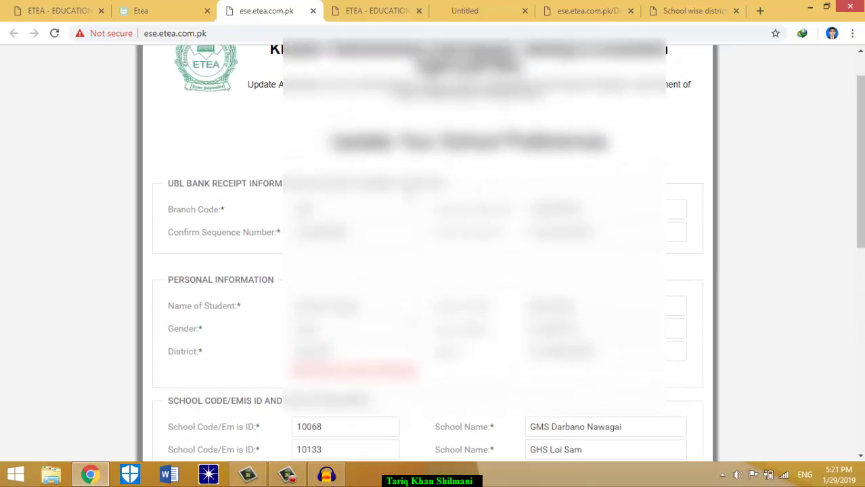
pyautogui.scroll(-5, 859, 203)
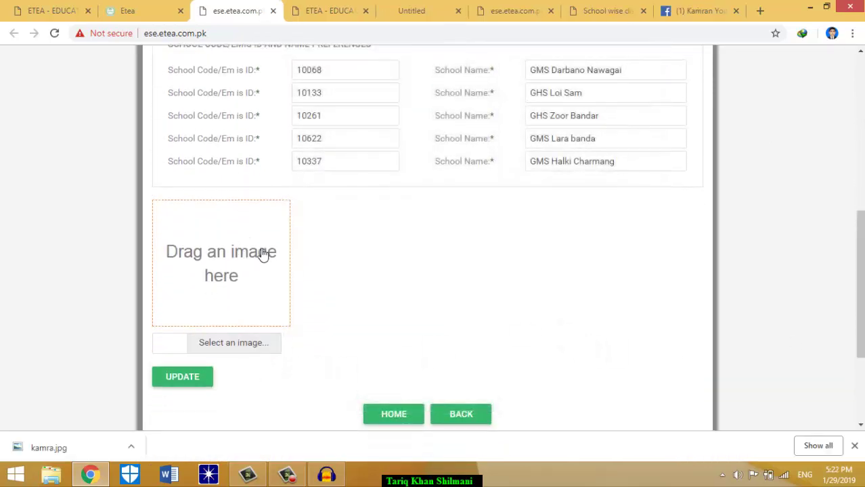
# Step: Upload kamra.jpg as the applicant's photo on the school-preferences form
pyautogui.click(230, 345)
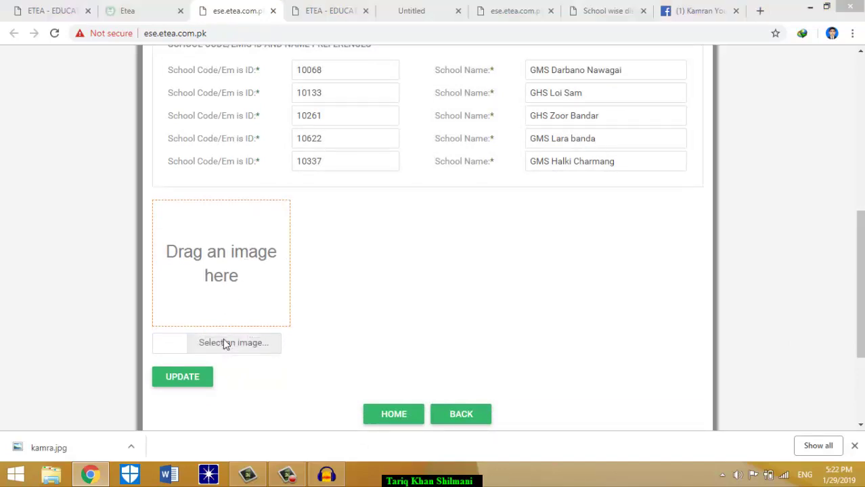
pyautogui.click(155, 111)
pyautogui.doubleClick(155, 110)
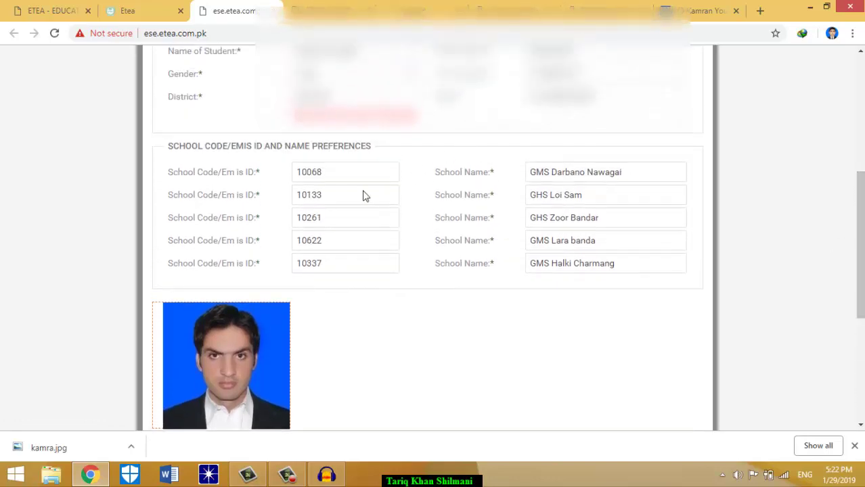
# Step: Close the Facebook photo tab and return to the ETEA form
pyautogui.click(689, 6)
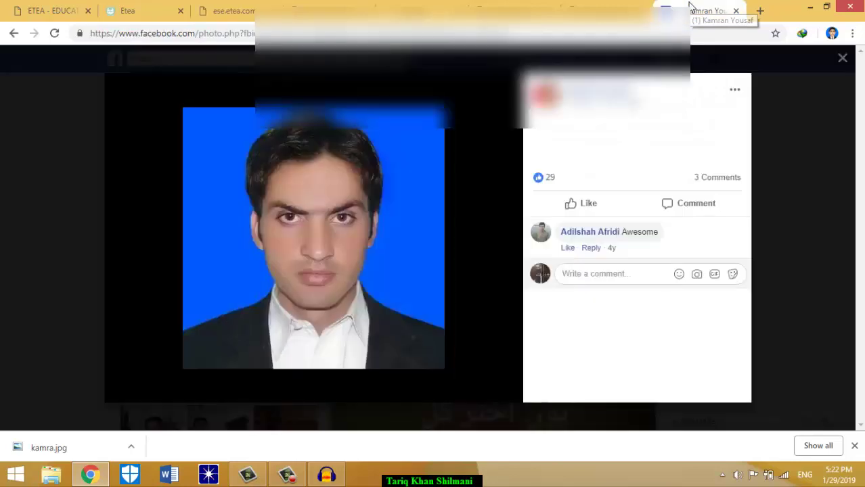
pyautogui.click(736, 12)
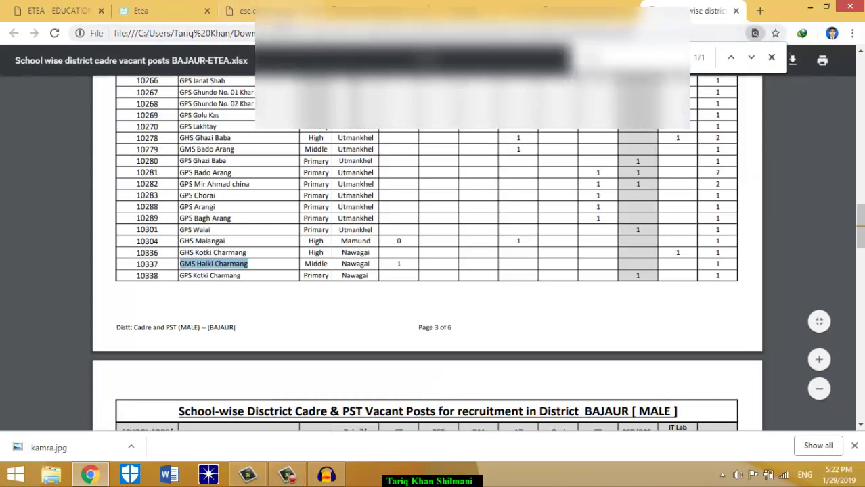
pyautogui.hotkey('ctrl', '3')
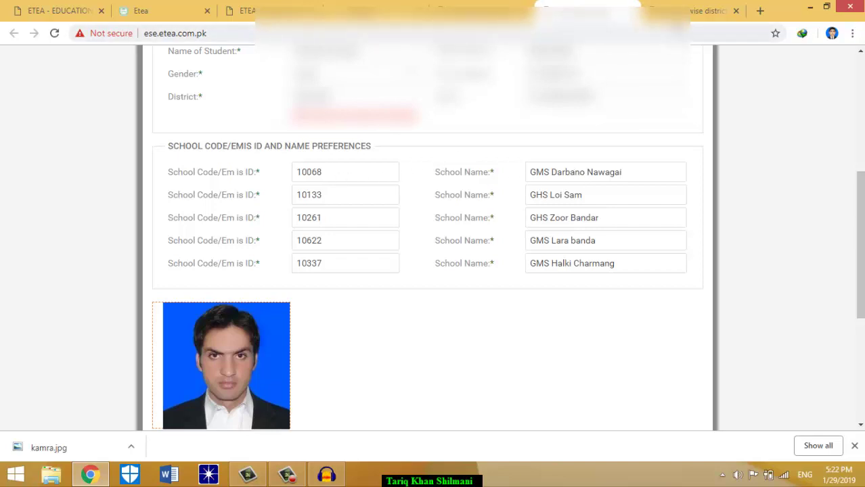
# Step: Search the BAJAUR vacancy PDF for 106, 1006 and 10, comparing results against the form
pyautogui.click(697, 11)
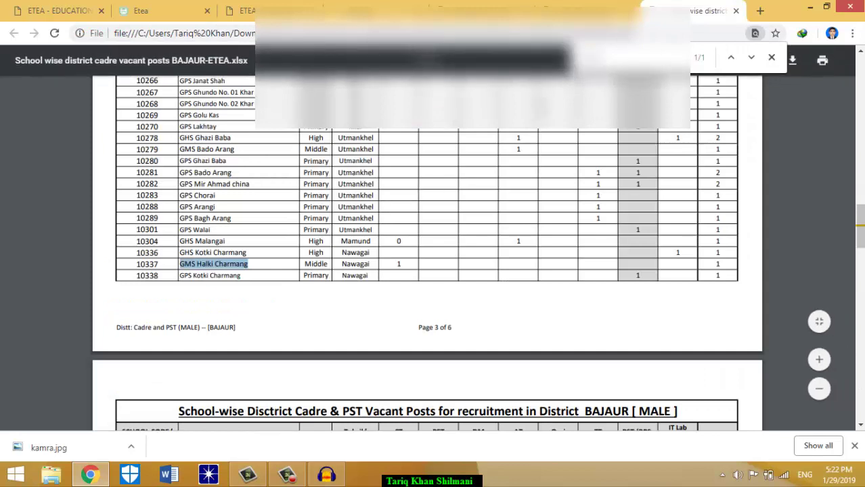
pyautogui.write('106')
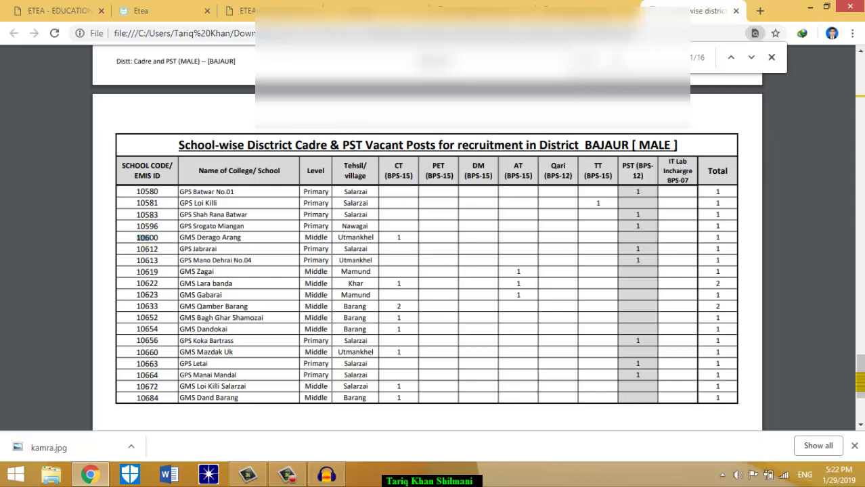
pyautogui.click(572, 8)
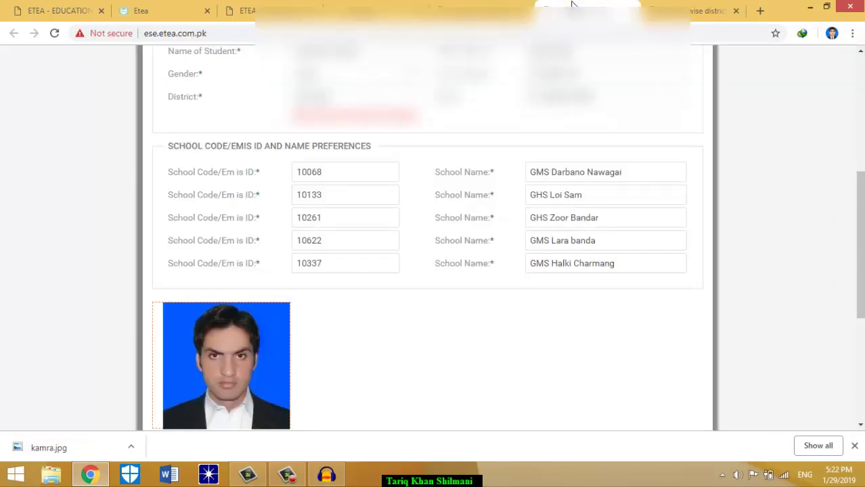
pyautogui.click(676, 7)
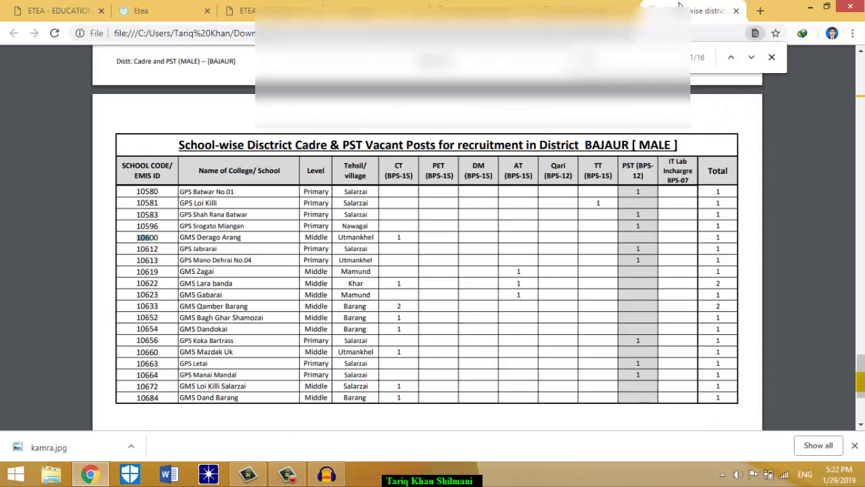
pyautogui.write('1006')
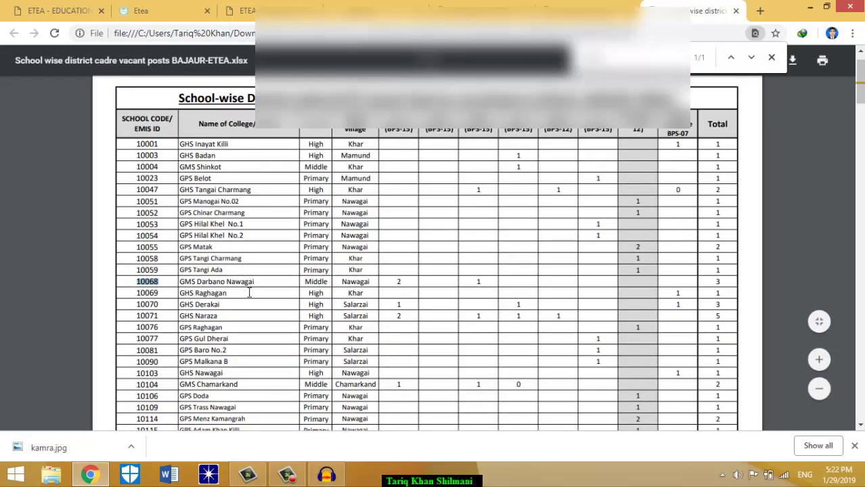
pyautogui.click(577, 8)
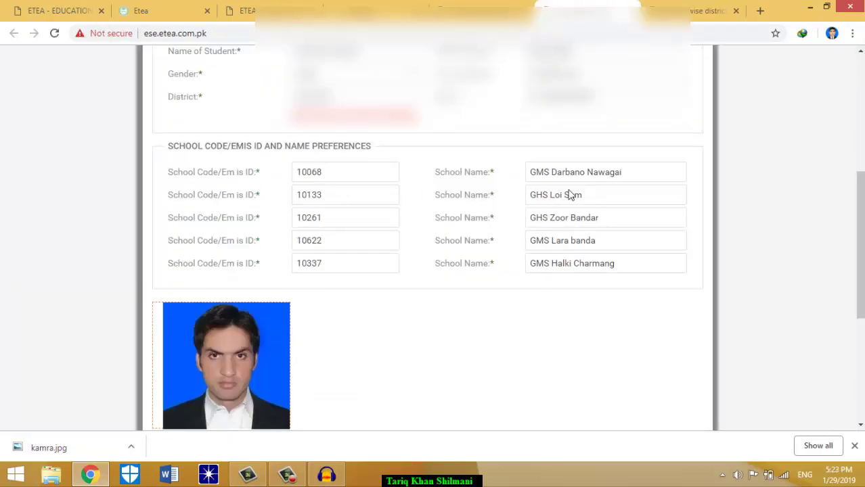
pyautogui.click(678, 5)
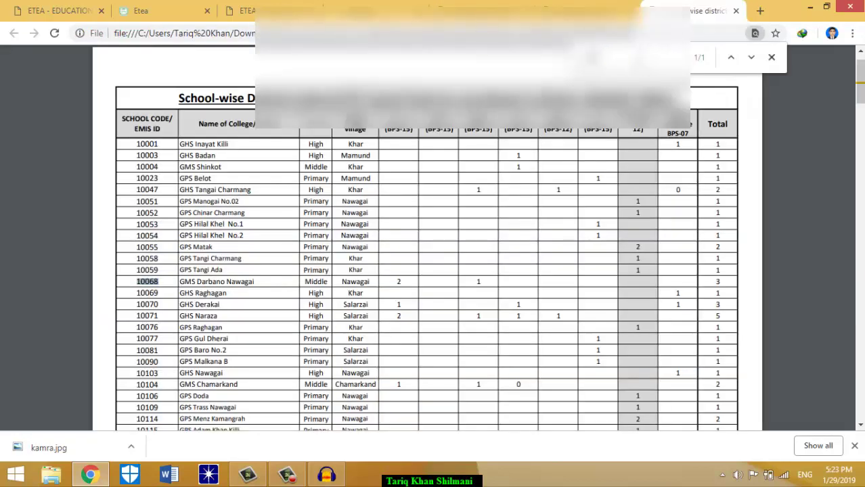
pyautogui.press('BackSpace')
pyautogui.press('BackSpace')
pyautogui.press('BackSpace')
pyautogui.press('BackSpace')
pyautogui.press('BackSpace')
pyautogui.write('10')
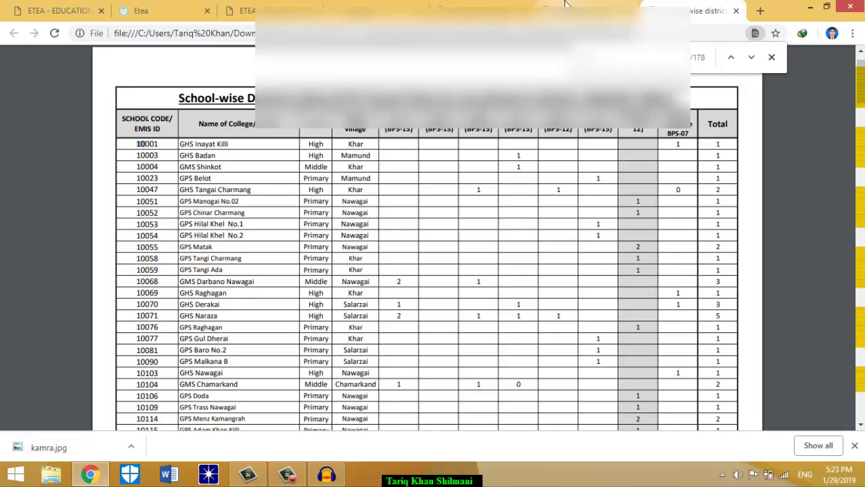
pyautogui.click(506, 4)
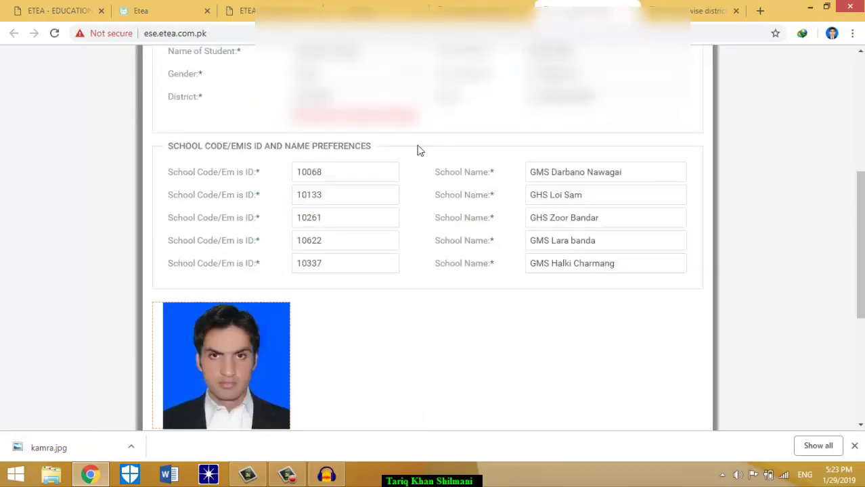
# Step: Find school code 10133 in the vacancy list and compare its name with the form
pyautogui.click(683, 11)
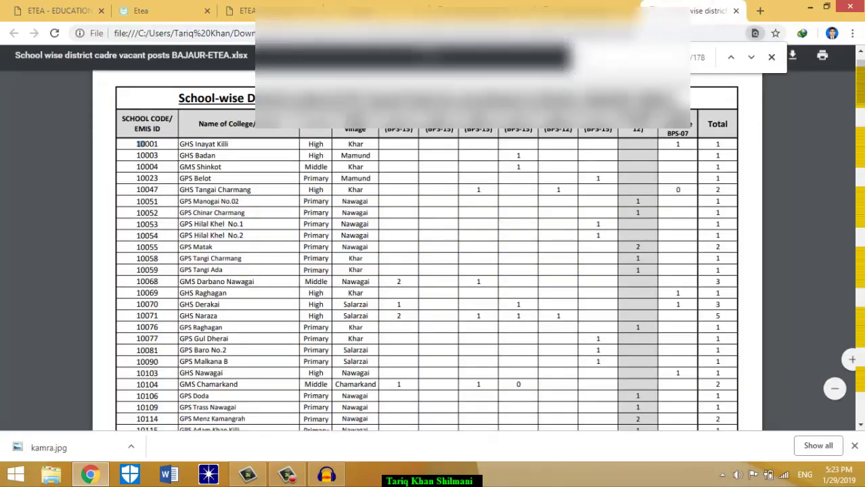
pyautogui.write('133')
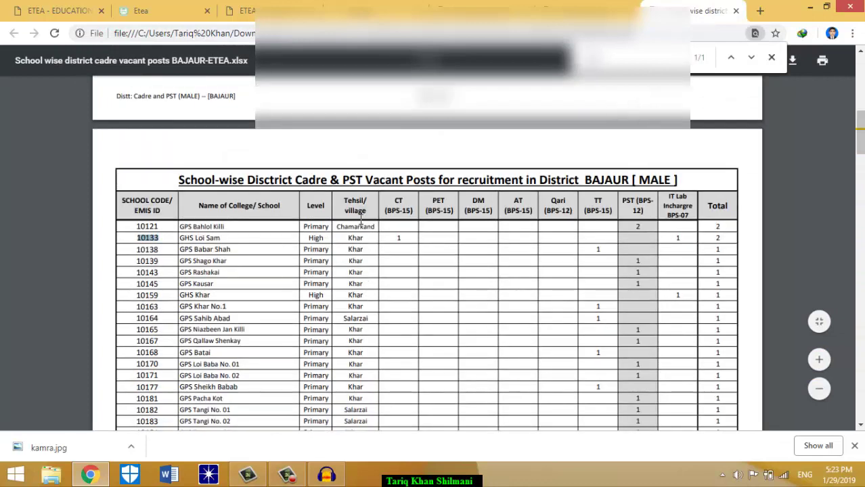
pyautogui.click(582, 6)
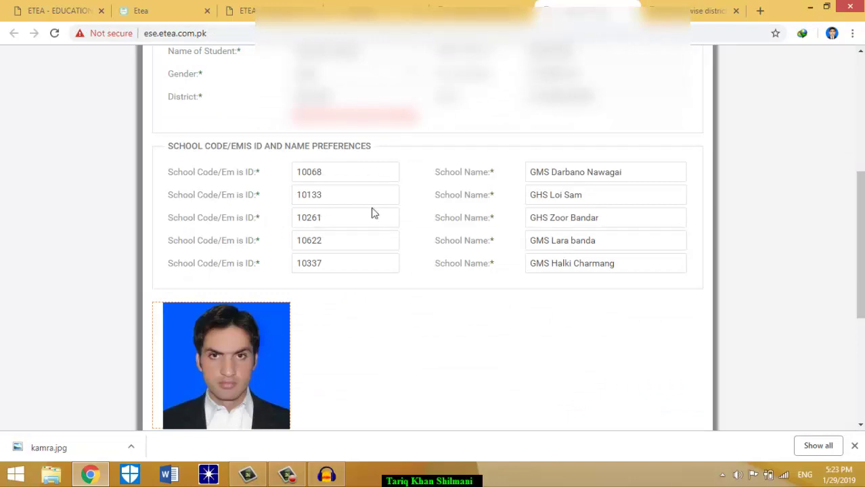
pyautogui.click(680, 8)
pyautogui.press('BackSpace')
pyautogui.press('BackSpace')
pyautogui.press('BackSpace')
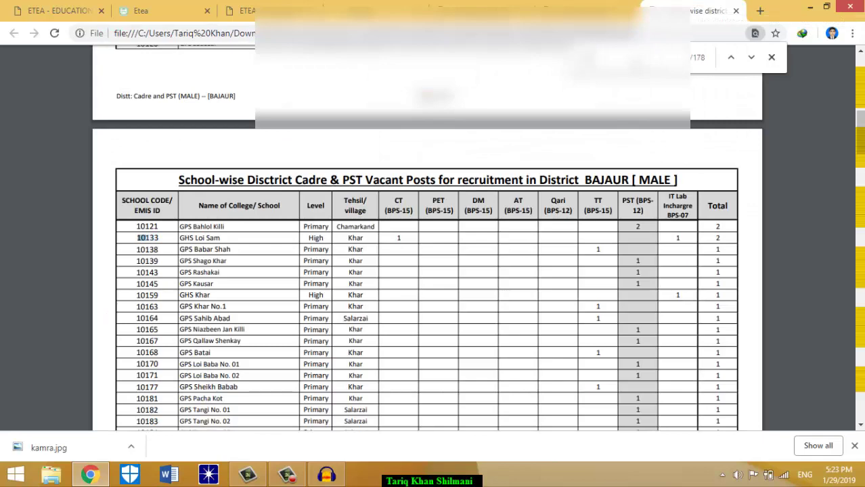
pyautogui.click(601, 6)
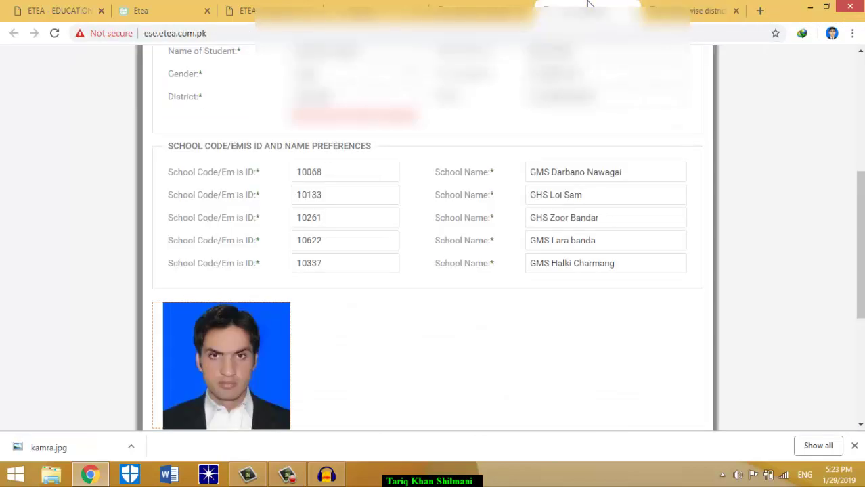
# Step: Find school code 10261 in the vacancy list and check it against the form
pyautogui.click(655, 3)
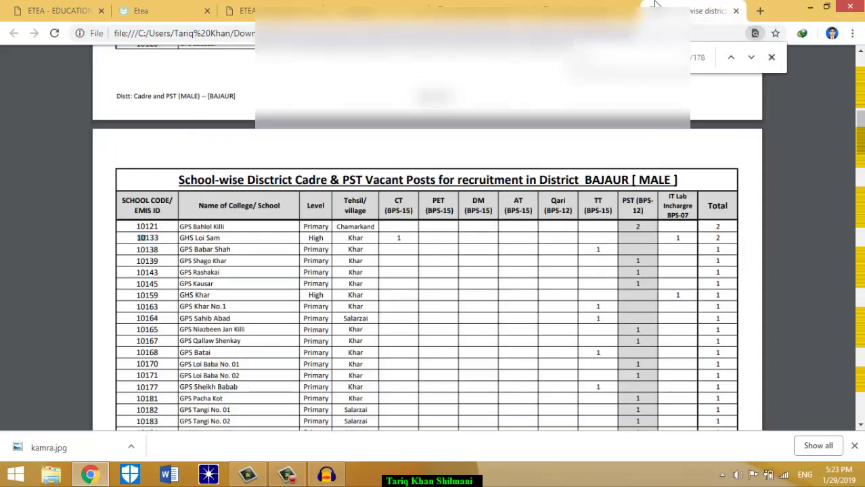
pyautogui.write('0')
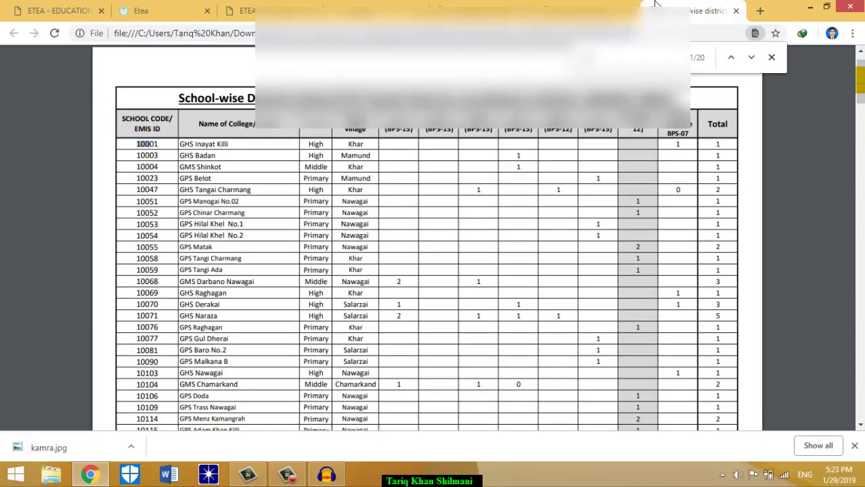
pyautogui.press('BackSpace')
pyautogui.write('261')
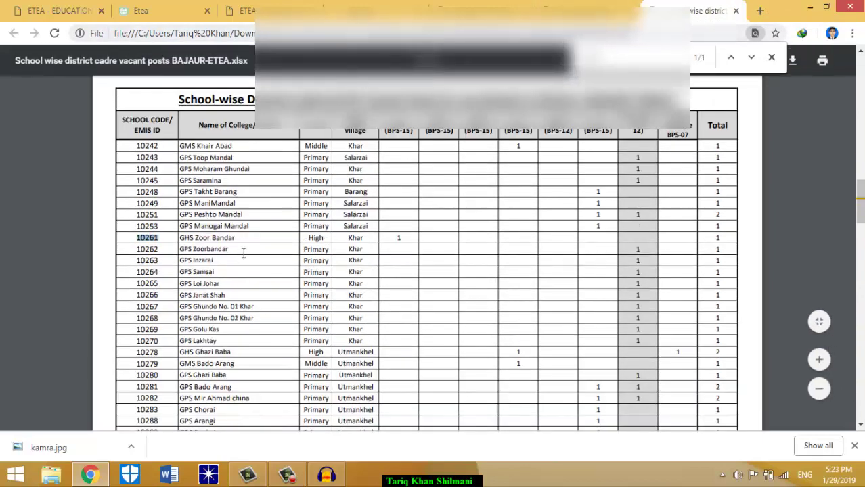
pyautogui.click(588, 10)
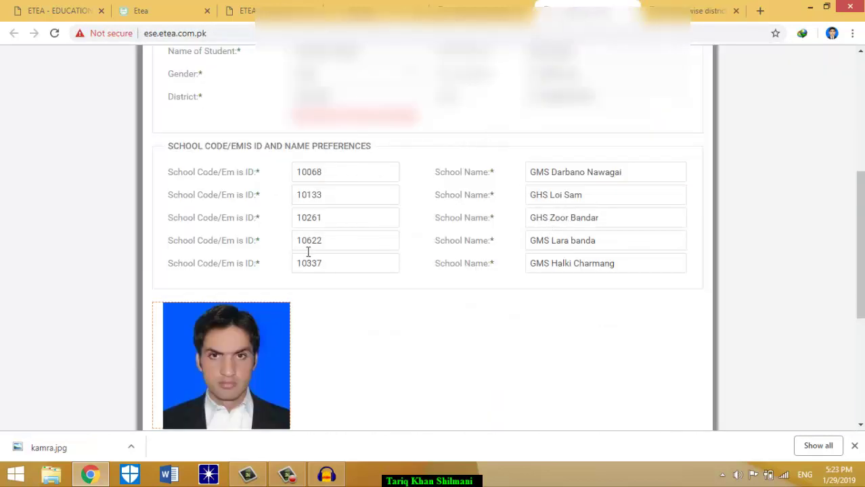
# Step: Look up codes 10622 and 10337 in the vacancy list and compare them with the form
pyautogui.click(704, 10)
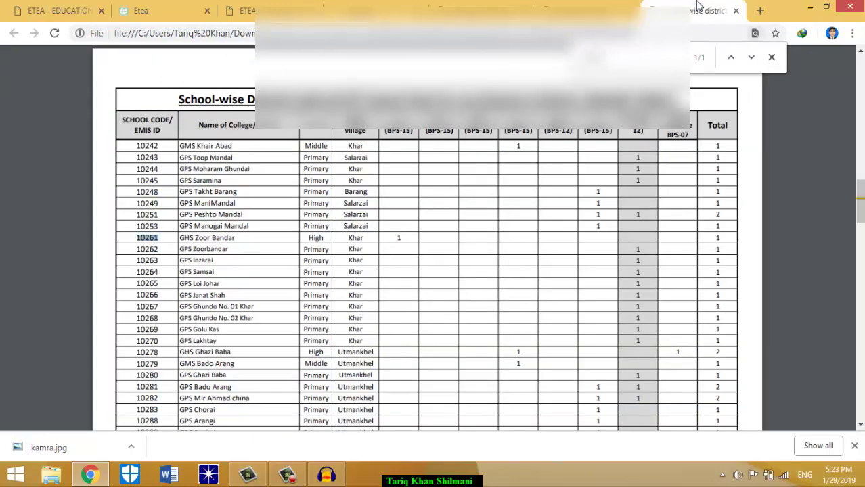
pyautogui.press('BackSpace')
pyautogui.press('BackSpace')
pyautogui.press('BackSpace')
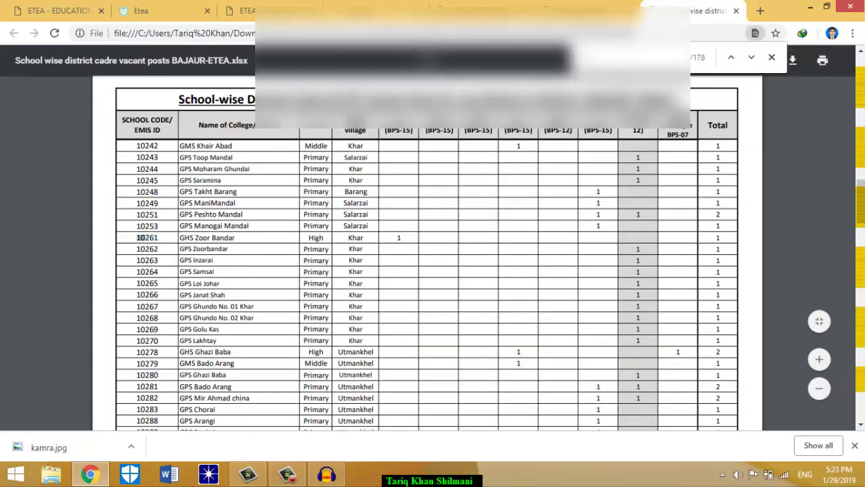
pyautogui.write('622')
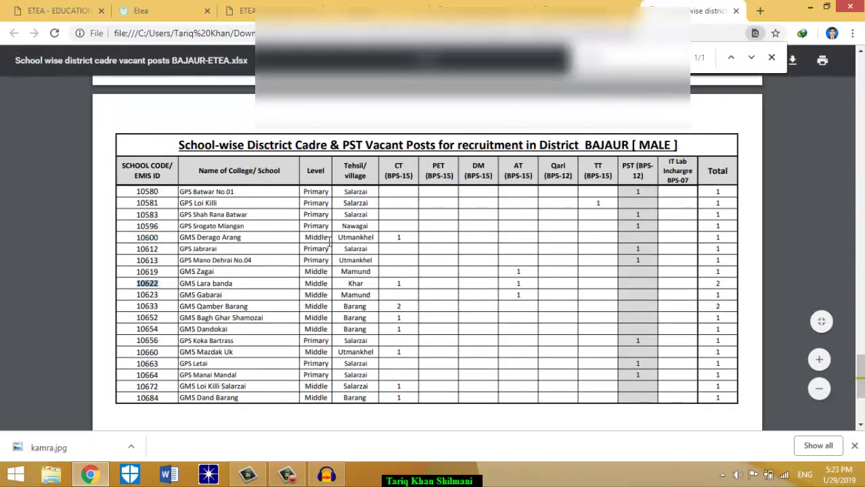
pyautogui.hotkey('ctrl', 'shift', 'Tab')
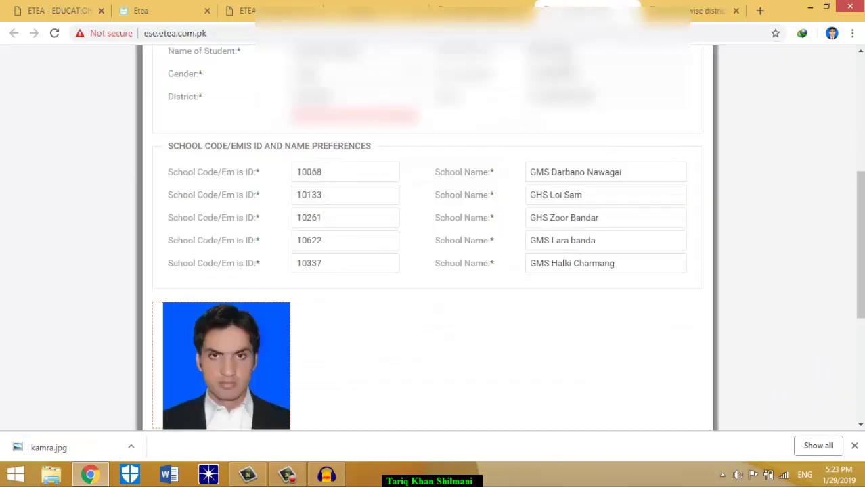
pyautogui.click(697, 11)
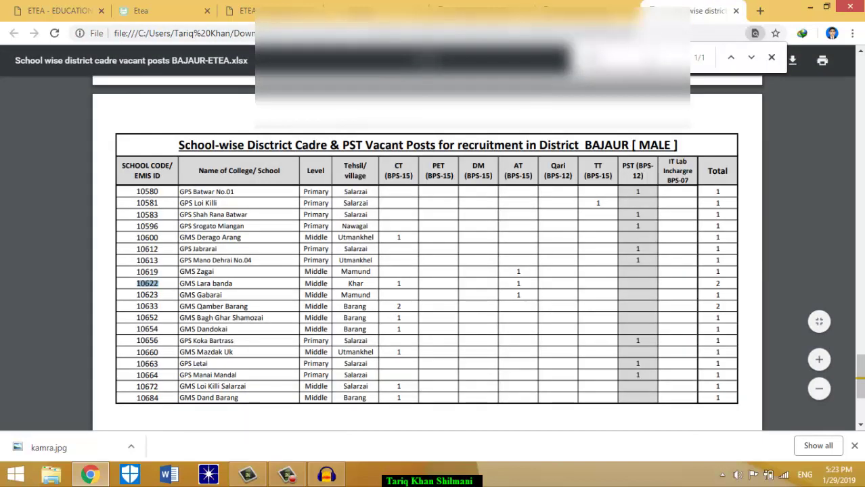
pyautogui.press('BackSpace')
pyautogui.press('BackSpace')
pyautogui.press('BackSpace')
pyautogui.write('33')
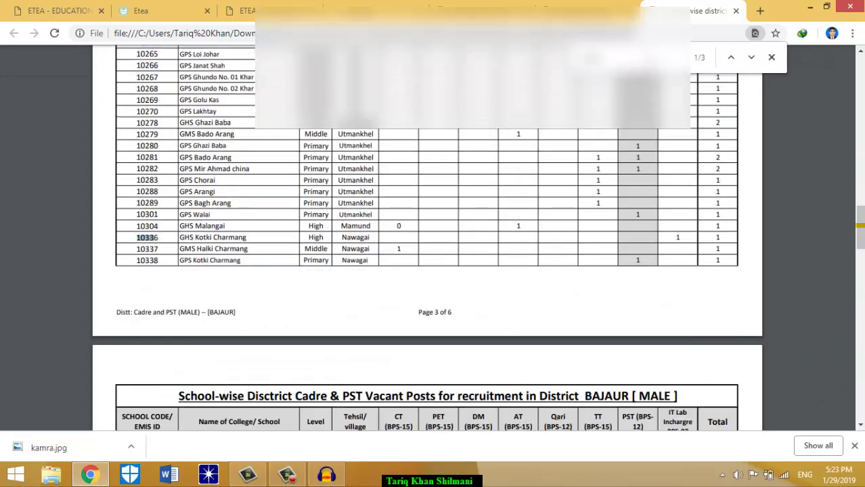
pyautogui.write('7')
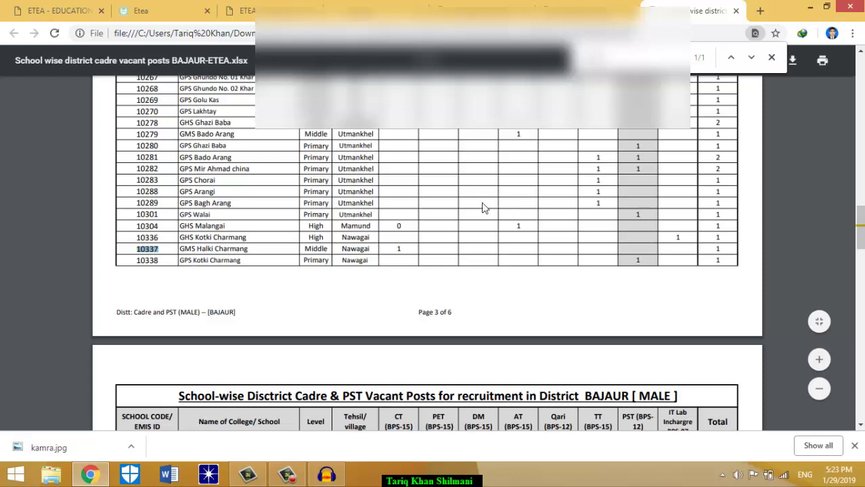
pyautogui.click(599, 10)
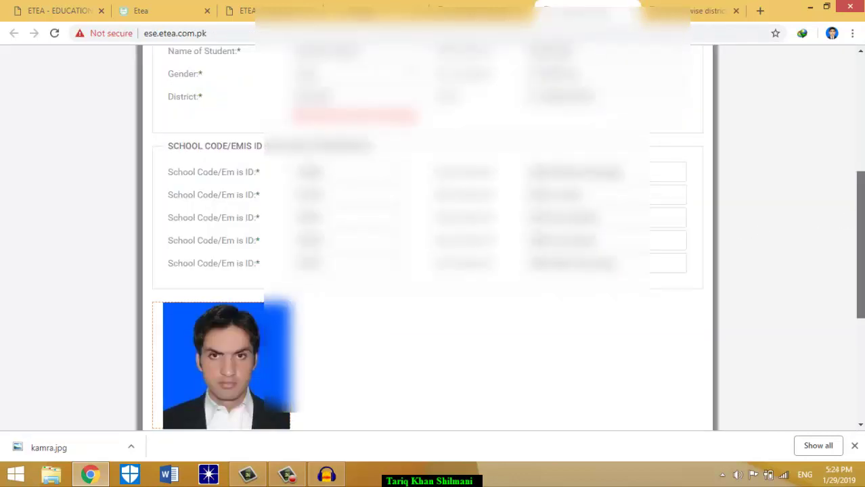
# Step: Submit the form with UPDATE, saving the five school preferences and kamra.jpg photo
pyautogui.scroll(5, 859, 243)
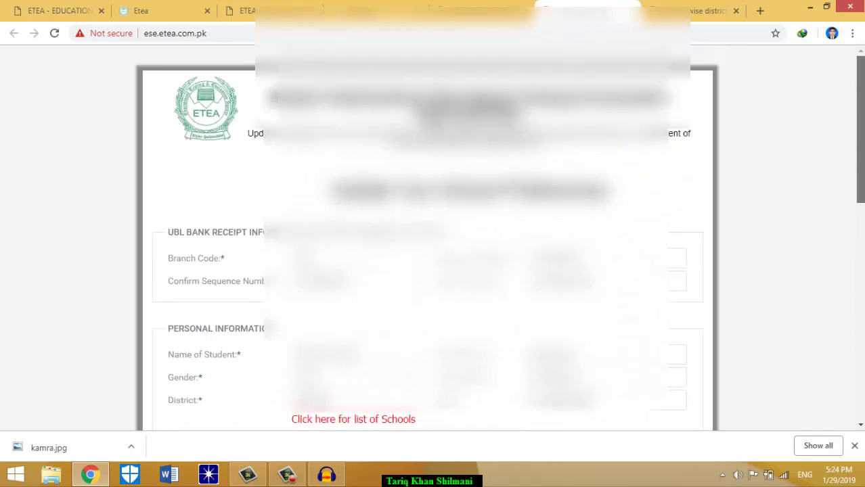
pyautogui.scroll(-3, 500, 233)
pyautogui.scroll(3, 500, 234)
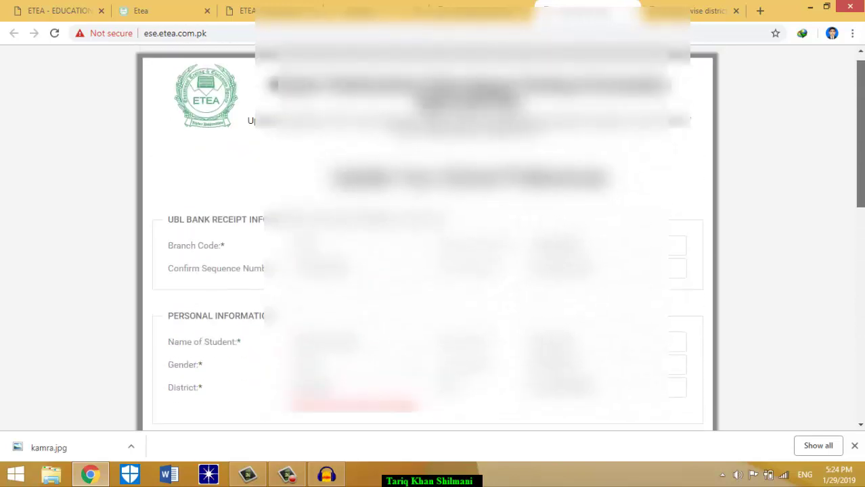
pyautogui.scroll(-6, 433, 237)
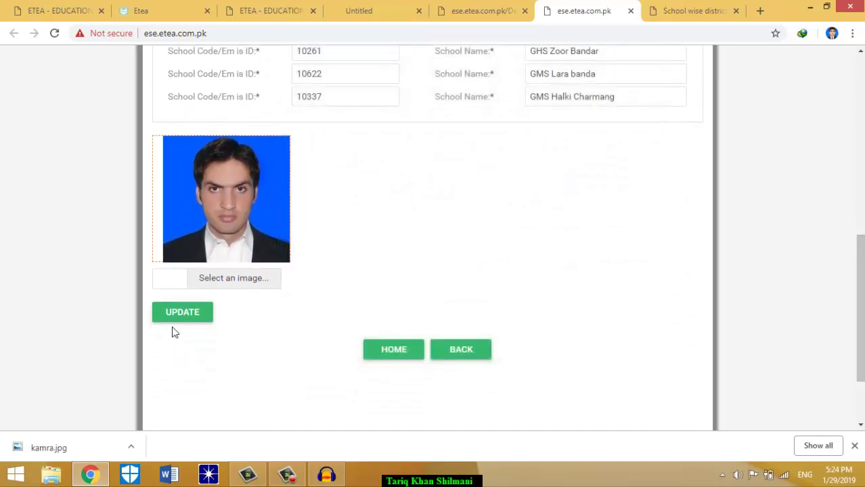
pyautogui.click(187, 315)
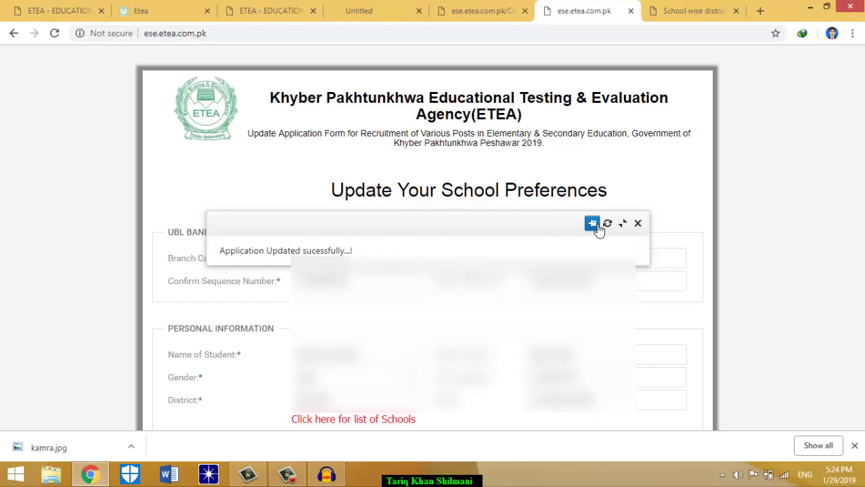
# Step: Dismiss the success popup, search the saved CNIC, and open the CT (BPS-15) application for editing
pyautogui.click(638, 224)
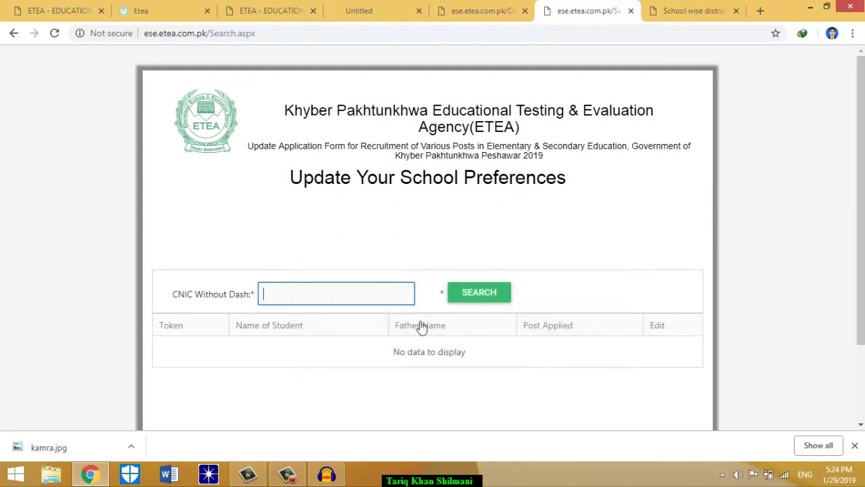
pyautogui.click(351, 289)
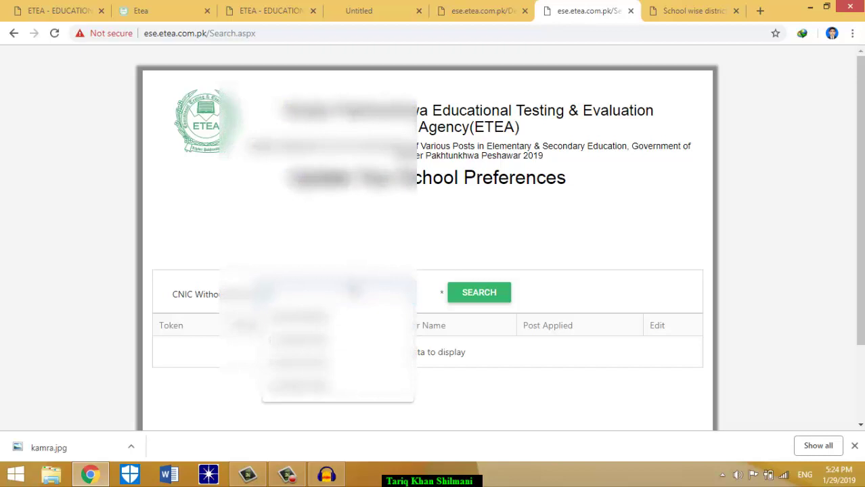
pyautogui.click(305, 341)
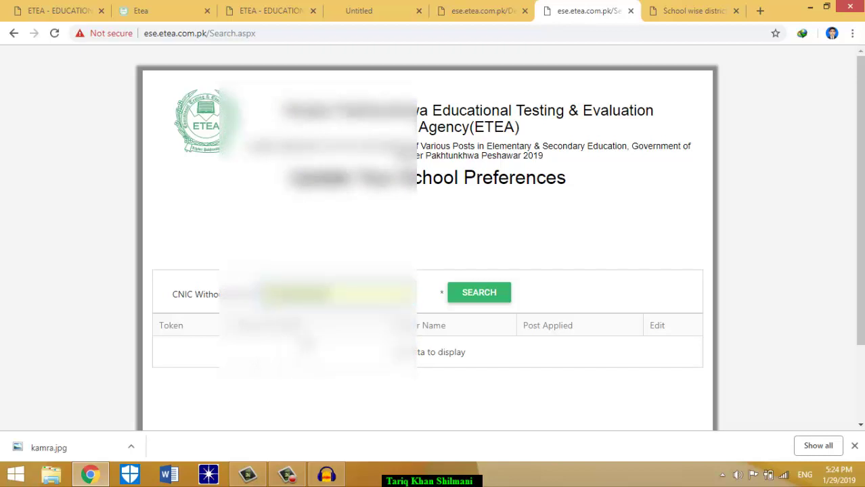
pyautogui.click(477, 293)
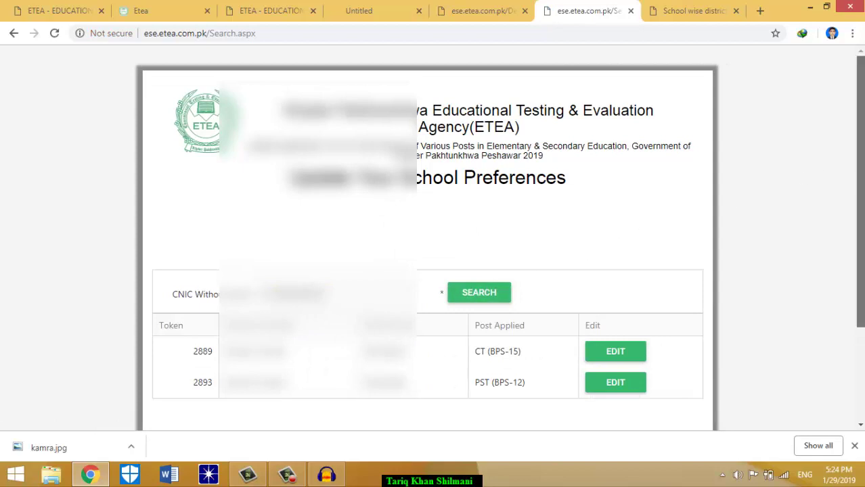
pyautogui.scroll(-2, 831, 183)
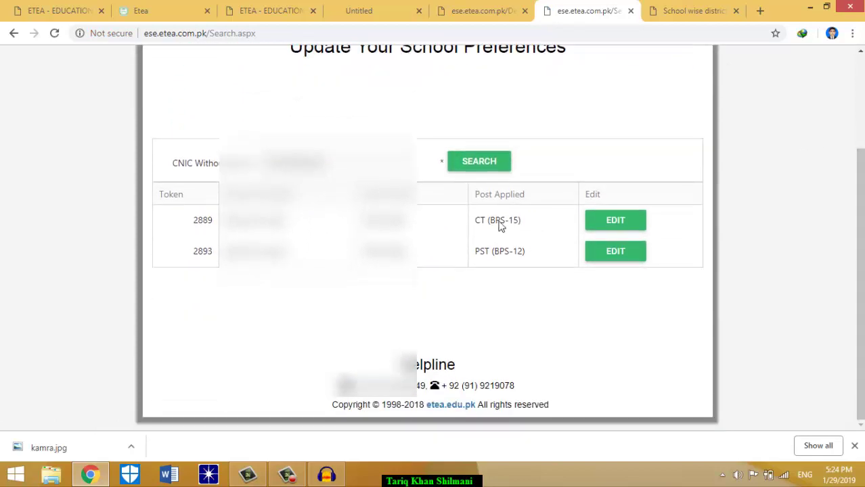
pyautogui.click(617, 222)
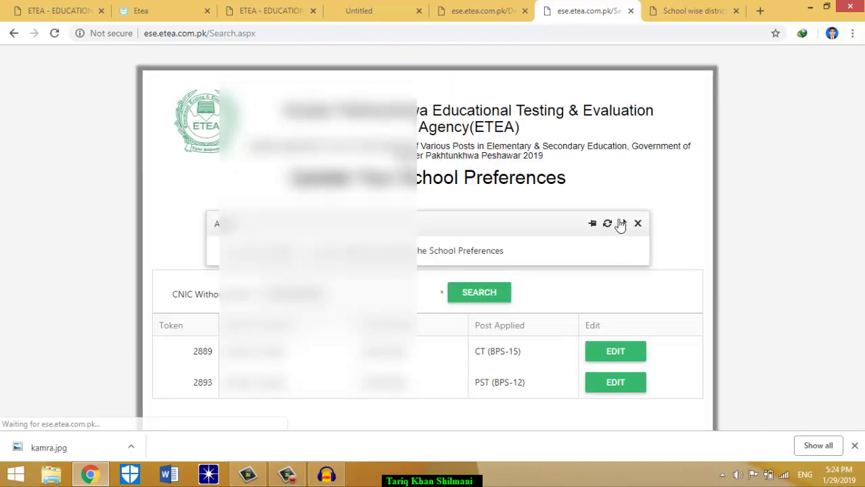